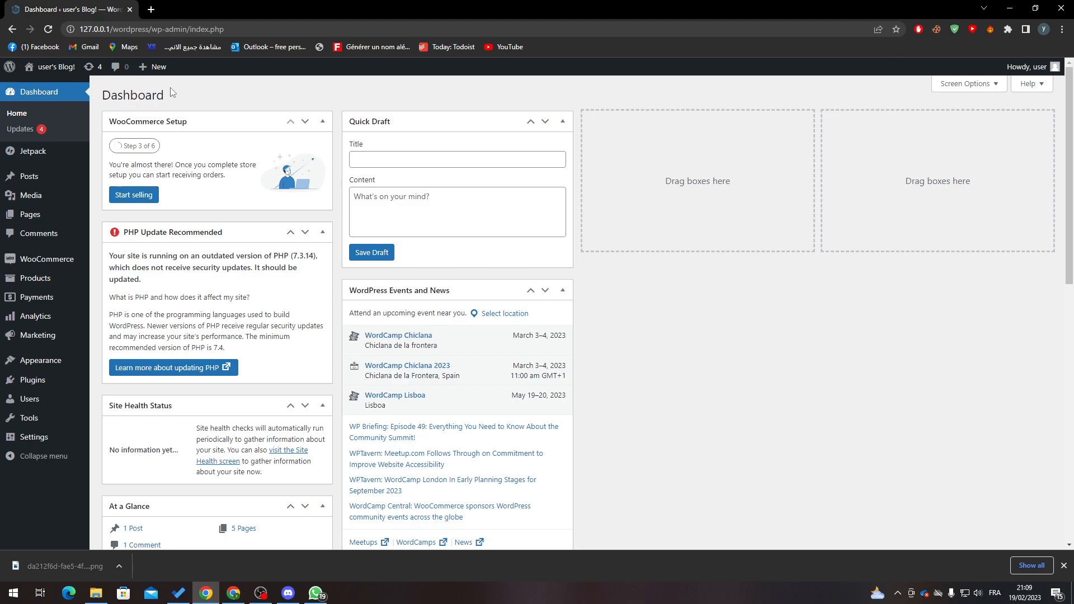
# Search Add Plugins for 'woocommerce' and confirm the WooCommerce plugin is already active
pyautogui.moveTo(32, 380)
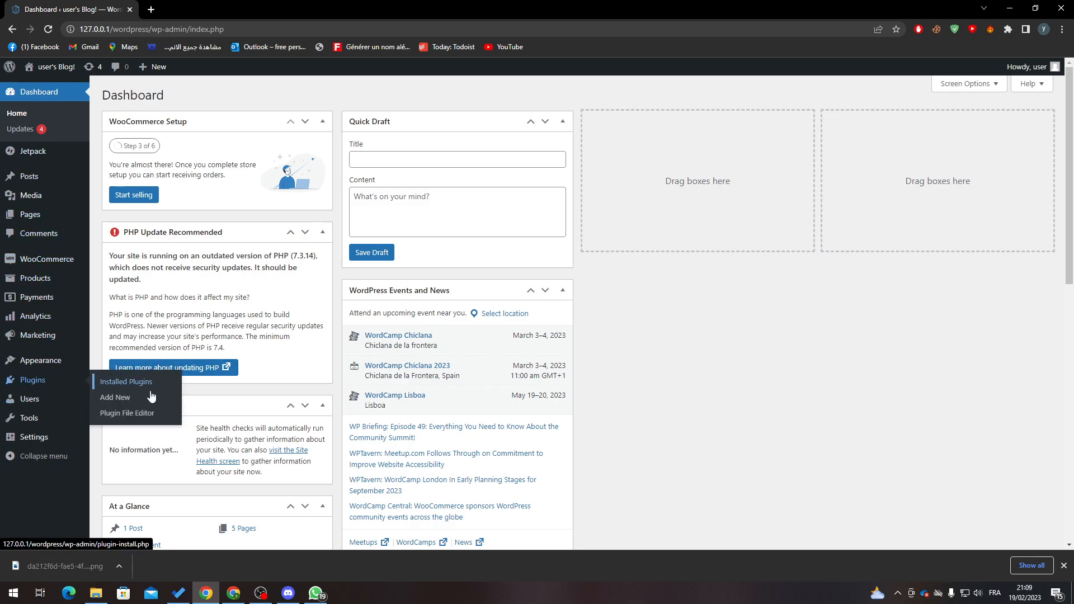
pyautogui.click(112, 398)
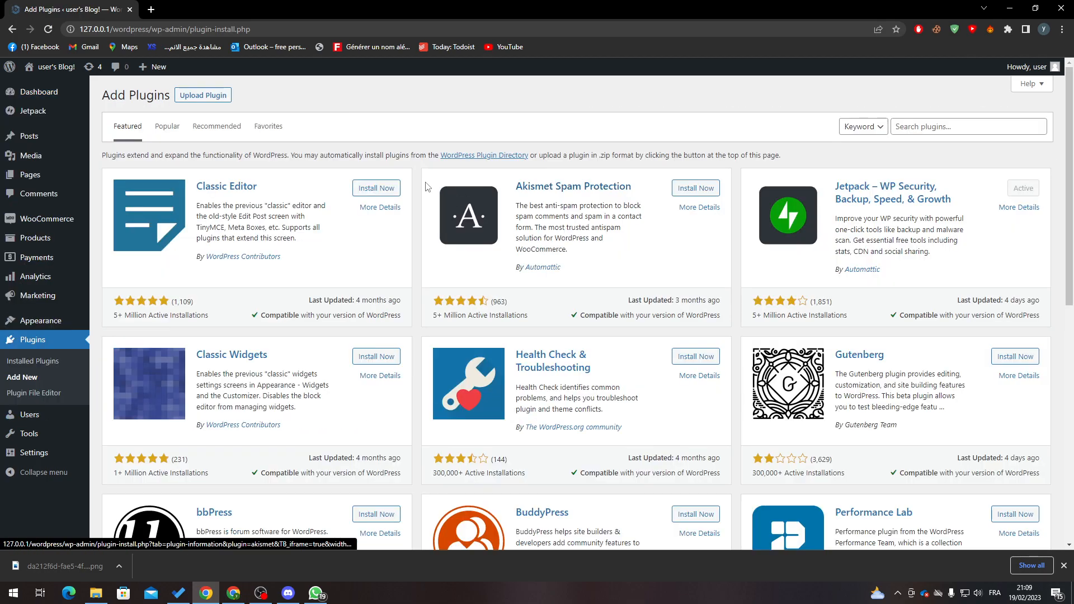
pyautogui.click(910, 131)
pyautogui.write('woocommerce')
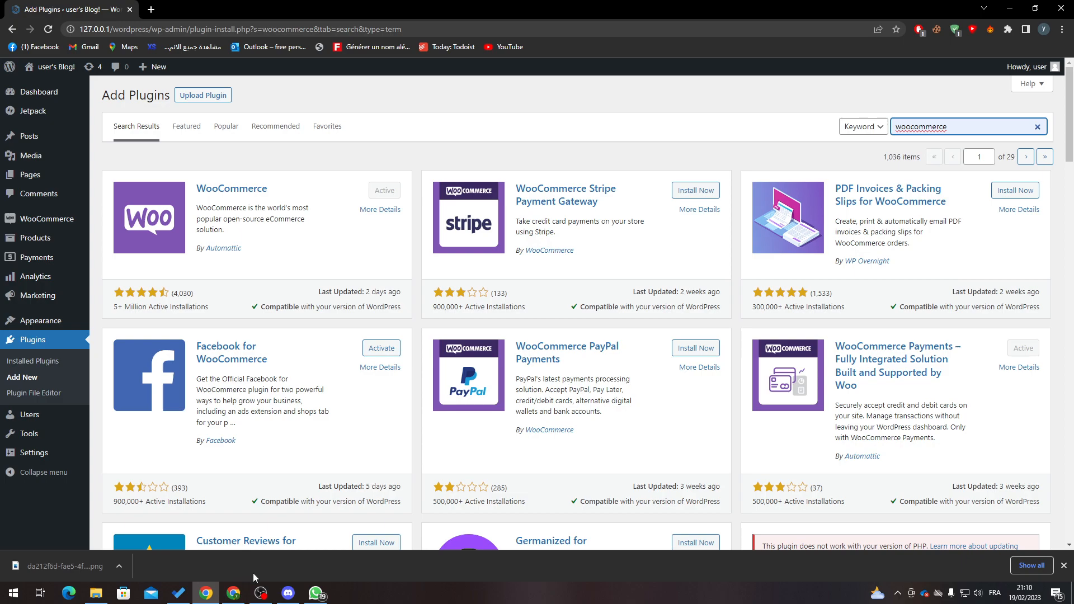
pyautogui.click(260, 593)
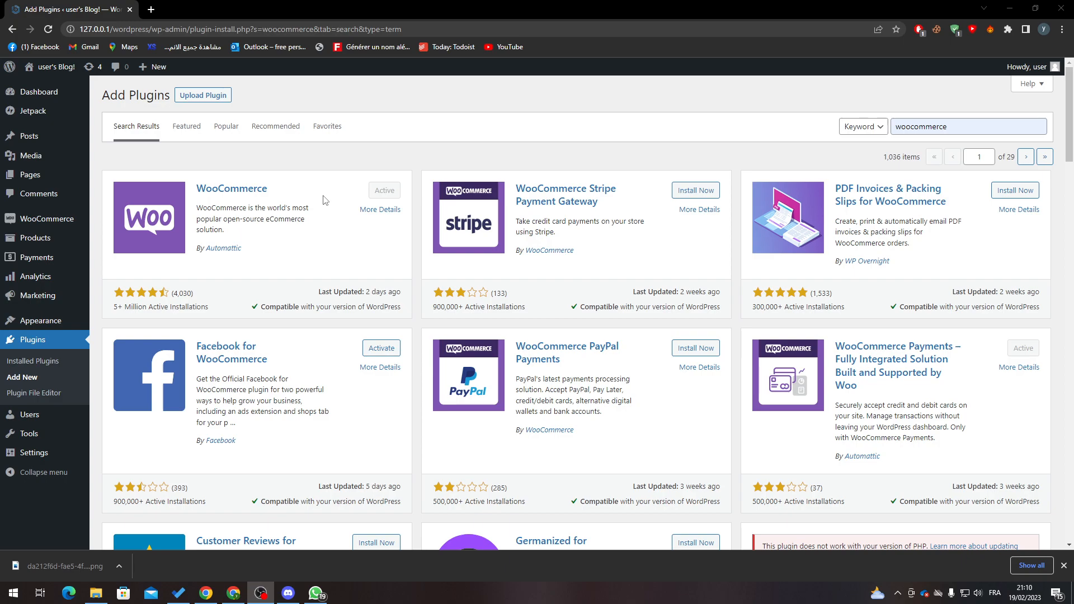
# Open the Emails tab of the WooCommerce Settings
pyautogui.moveTo(37, 221)
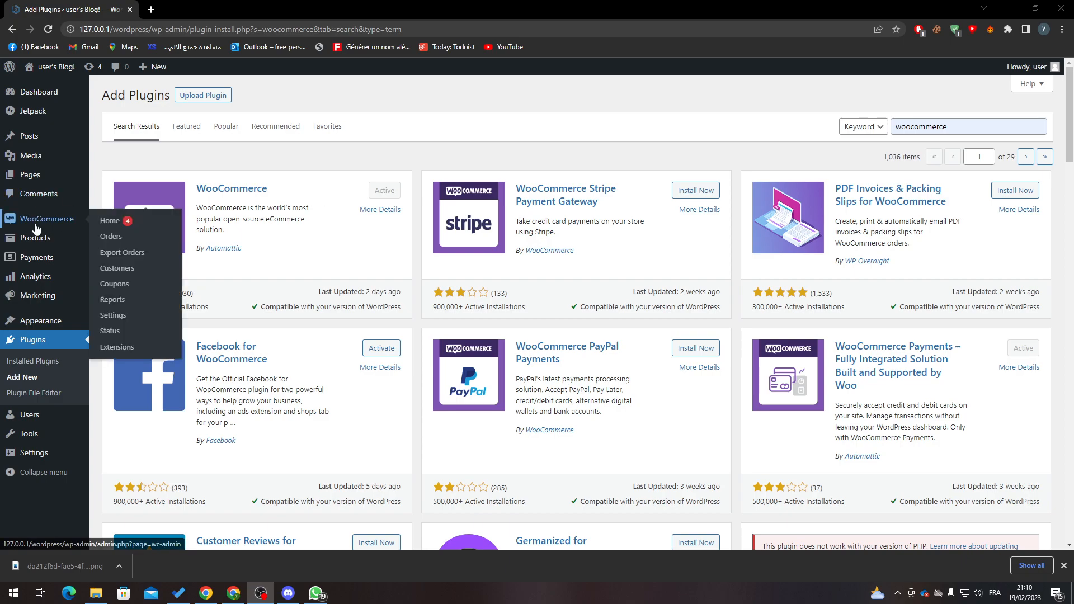
pyautogui.click(118, 323)
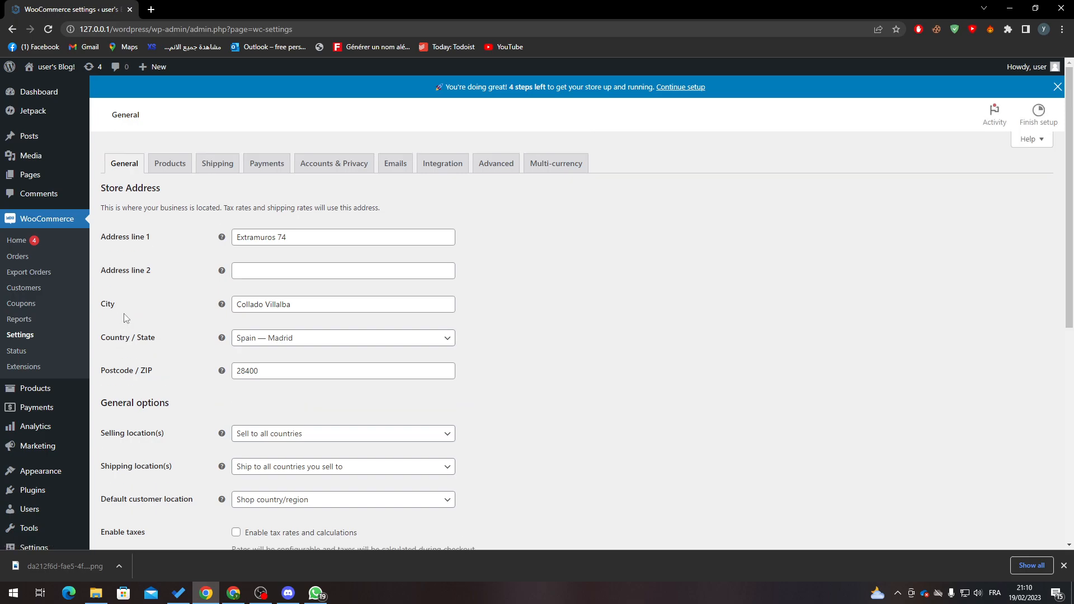
pyautogui.click(396, 163)
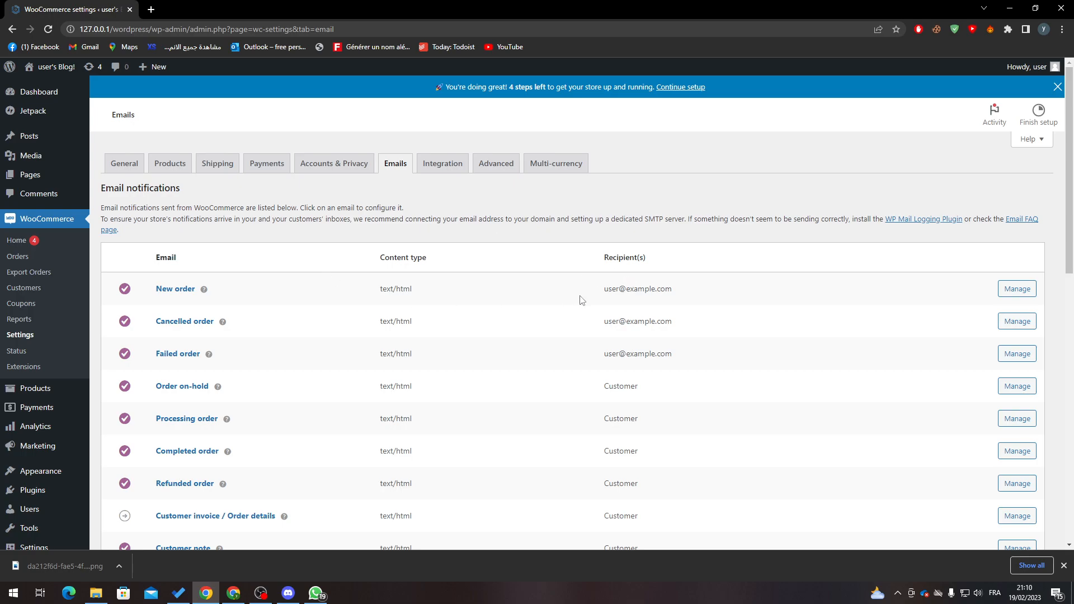
# Review the Email notifications table, highlighting the New order recipient address
pyautogui.scroll(-3, 582, 300)
pyautogui.scroll(1, 625, 197)
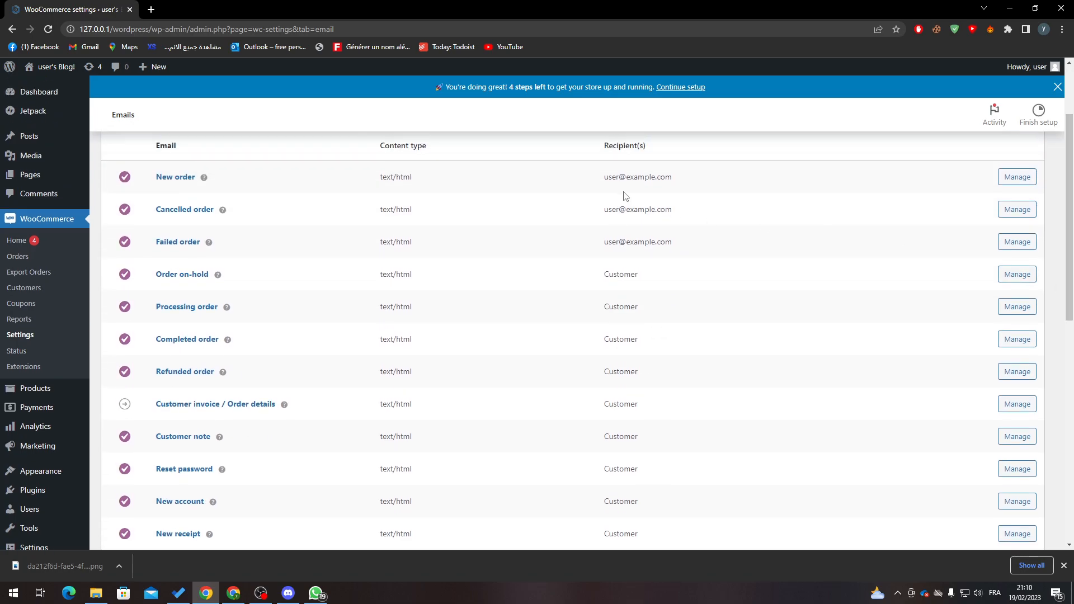
pyautogui.moveTo(604, 177); pyautogui.dragTo(679, 242)
pyautogui.click(619, 257)
pyautogui.moveTo(603, 177); pyautogui.dragTo(610, 209)
pyautogui.click(610, 202)
pyautogui.scroll(-3, 684, 365)
pyautogui.moveTo(1063, 346); pyautogui.dragTo(1072, 307)
pyautogui.scroll(2, 1072, 308)
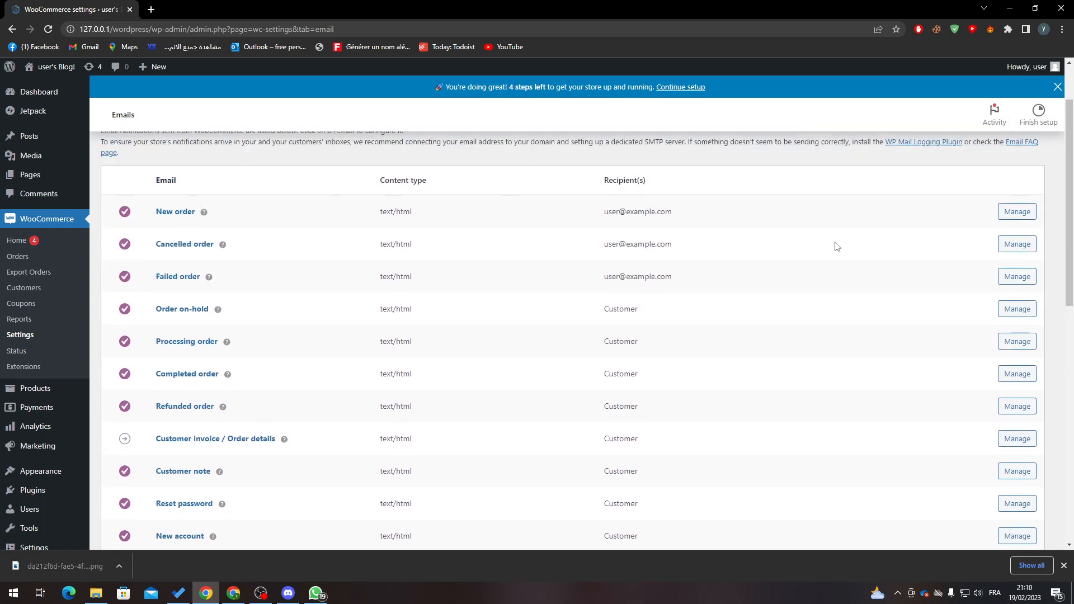
# Replace the New order email recipient with the user's Gmail address, save, and go to Orders
pyautogui.click(1017, 211)
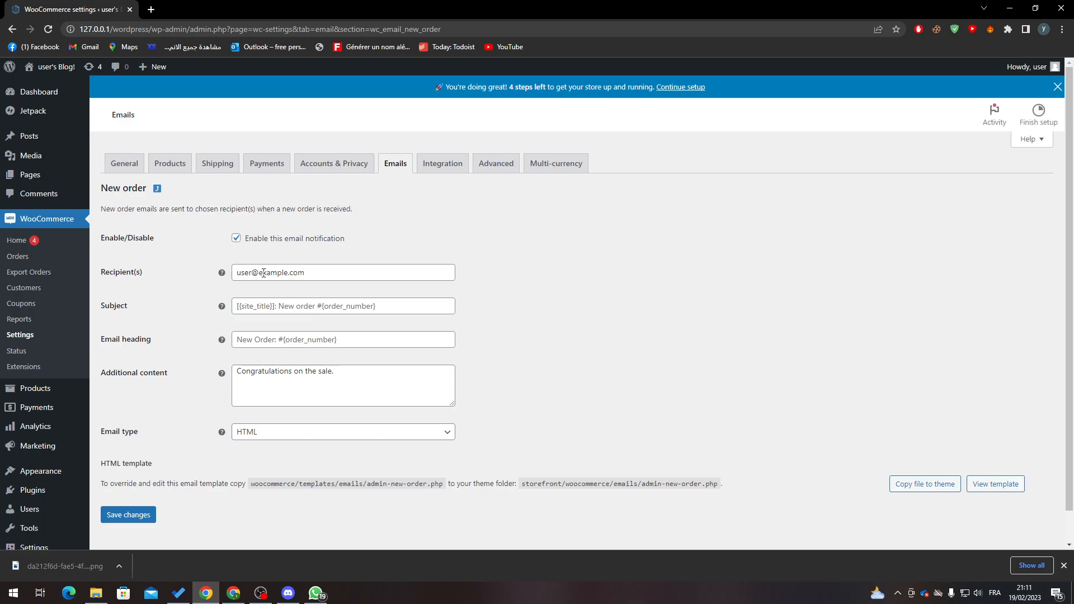
pyautogui.moveTo(313, 279); pyautogui.dragTo(174, 283)
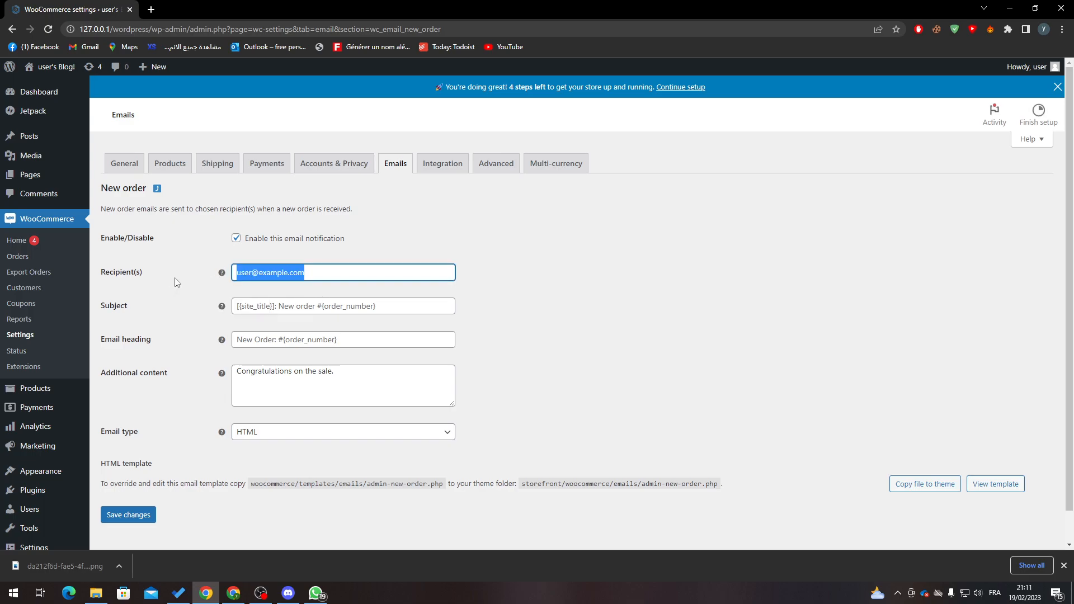
pyautogui.press('BackSpace')
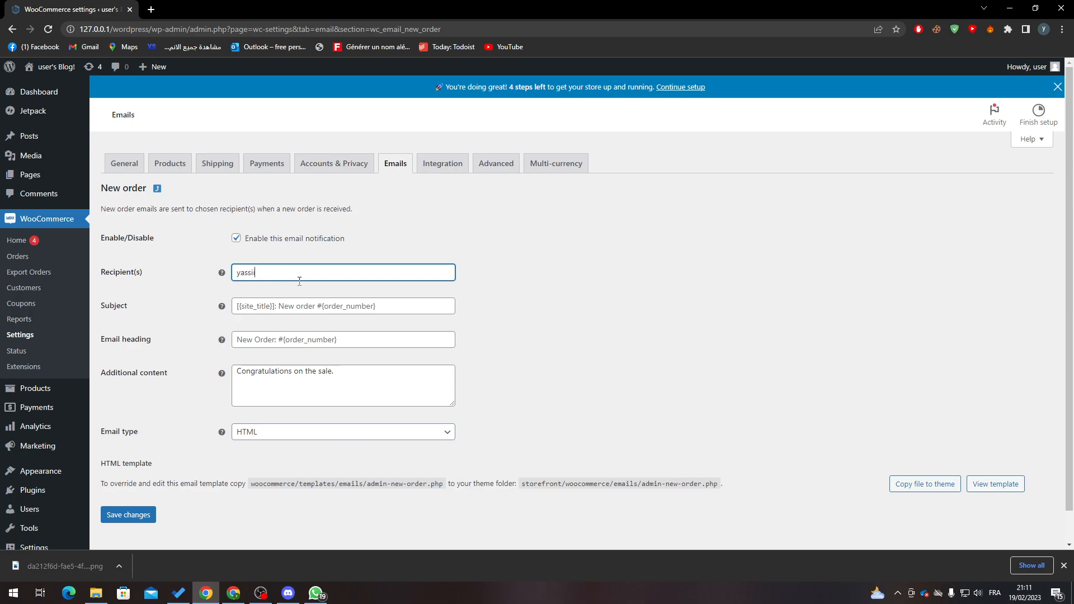
pyautogui.click(273, 469)
pyautogui.click(132, 517)
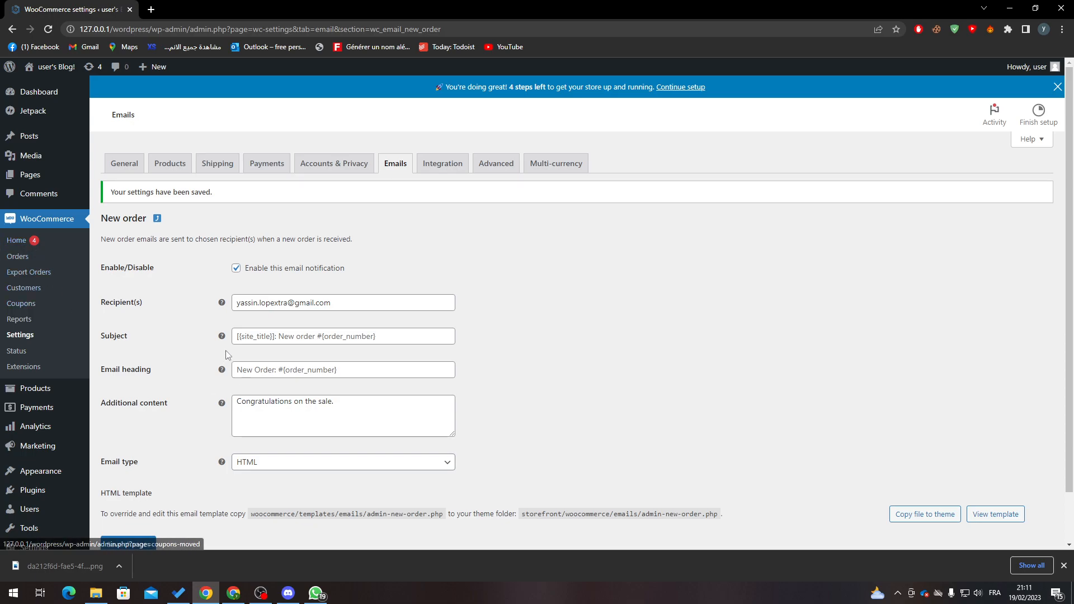
pyautogui.click(21, 259)
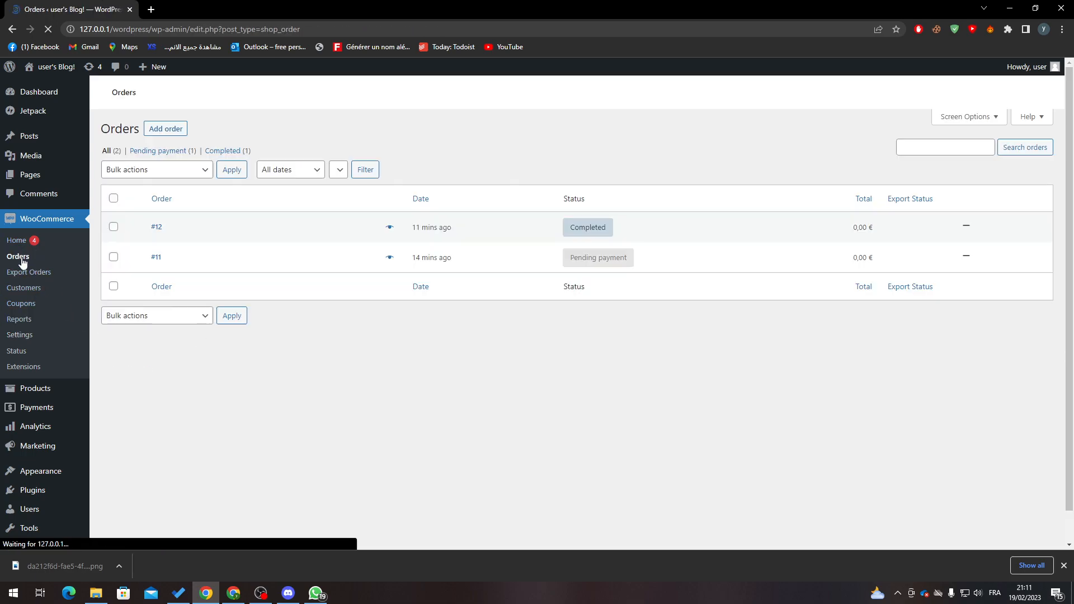
# Create order #20 and apply 'Email invoice / order details to customer' from Order actions
pyautogui.click(180, 156)
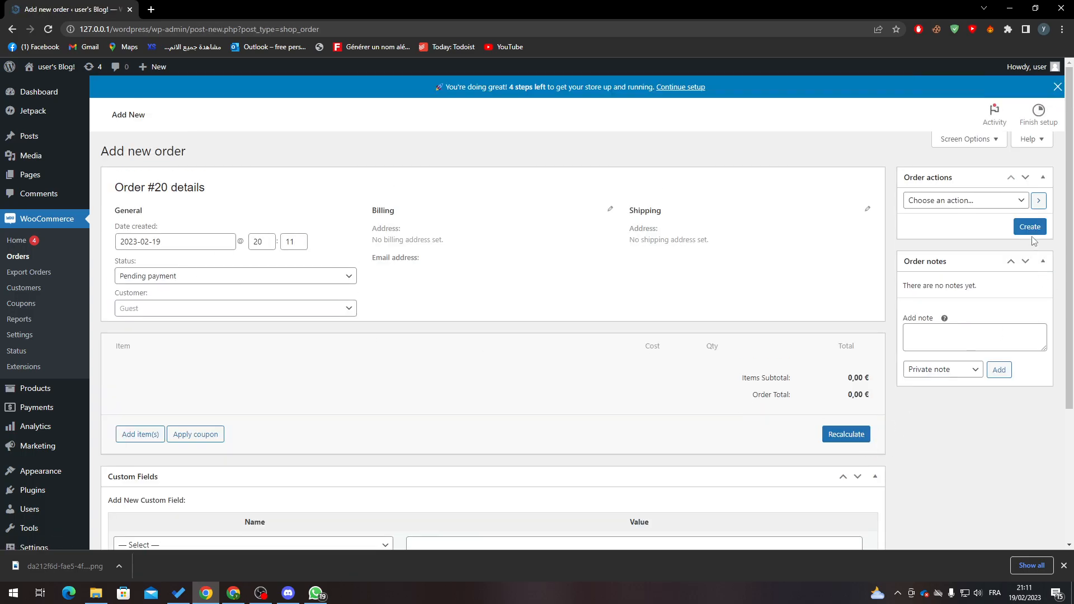
pyautogui.click(1030, 227)
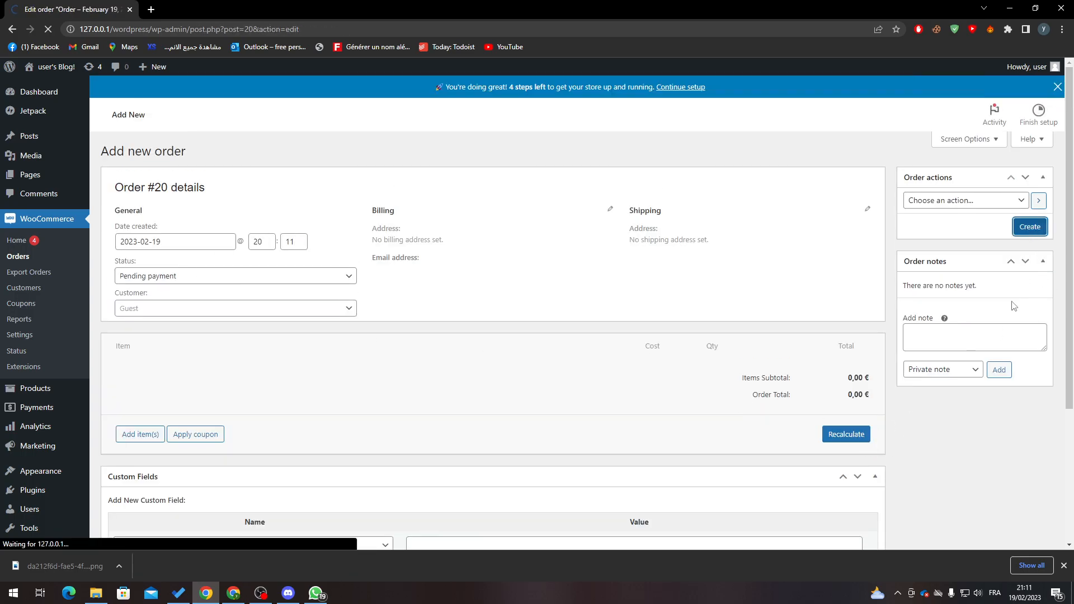
pyautogui.click(970, 239)
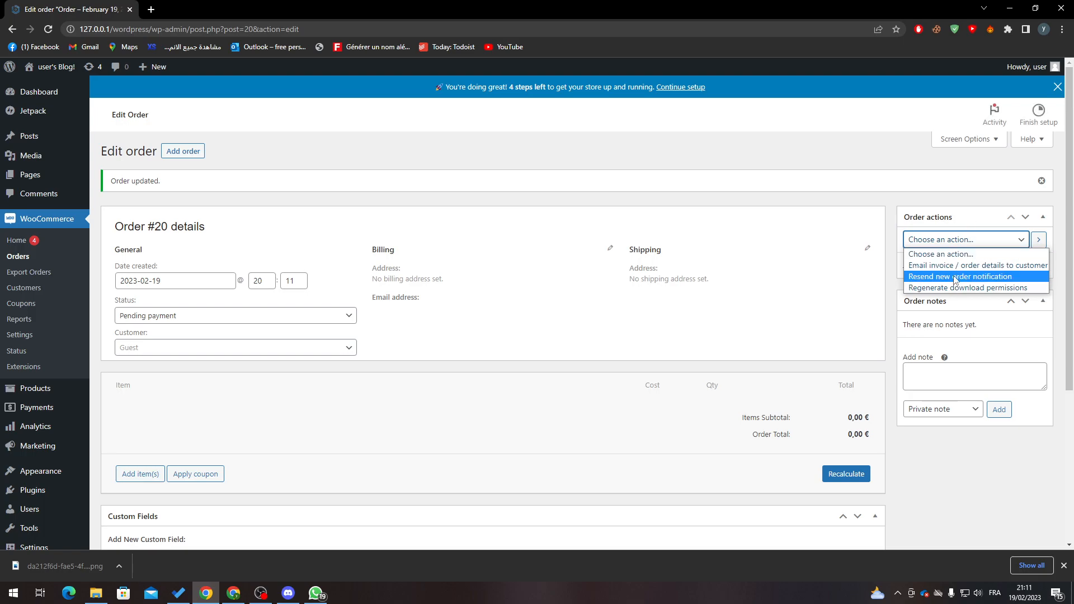
pyautogui.click(1001, 265)
pyautogui.click(1028, 266)
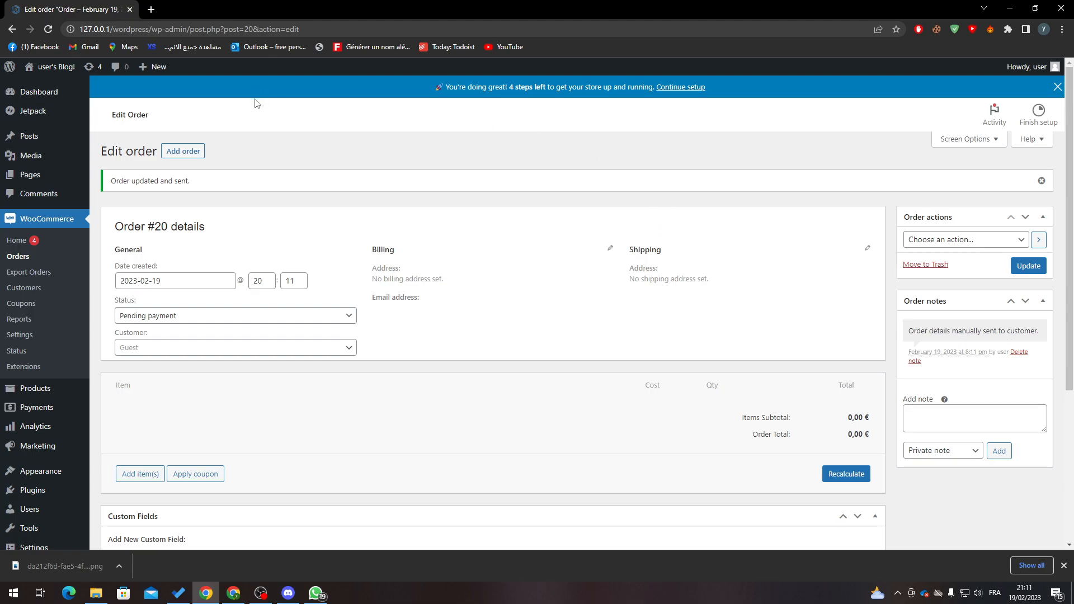
pyautogui.click(150, 10)
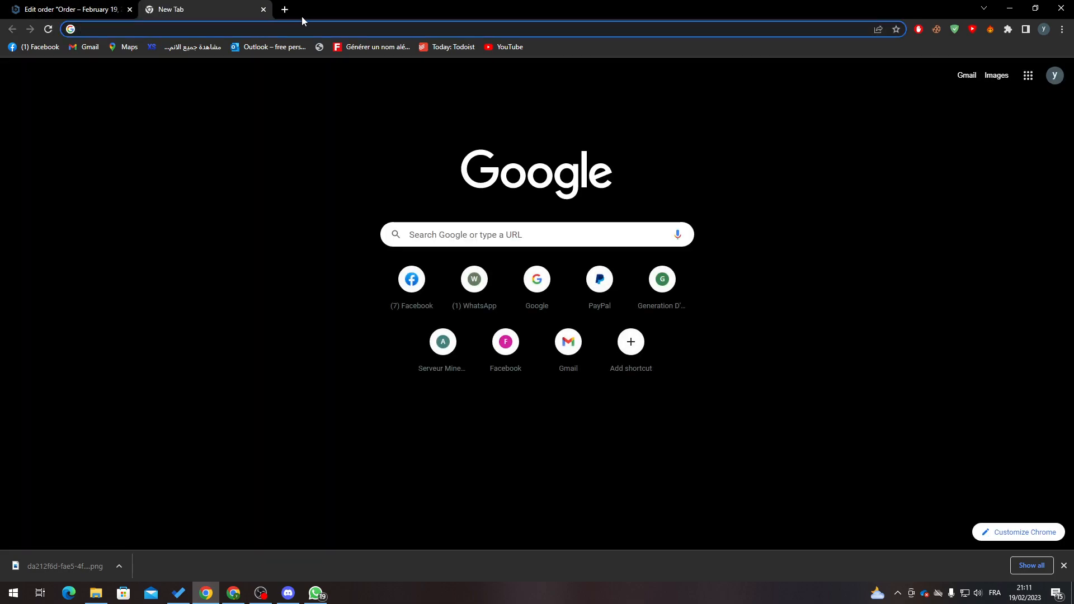
# Open the Gmail inbox, check the signed-in Google account, and return to order #20
pyautogui.click(85, 47)
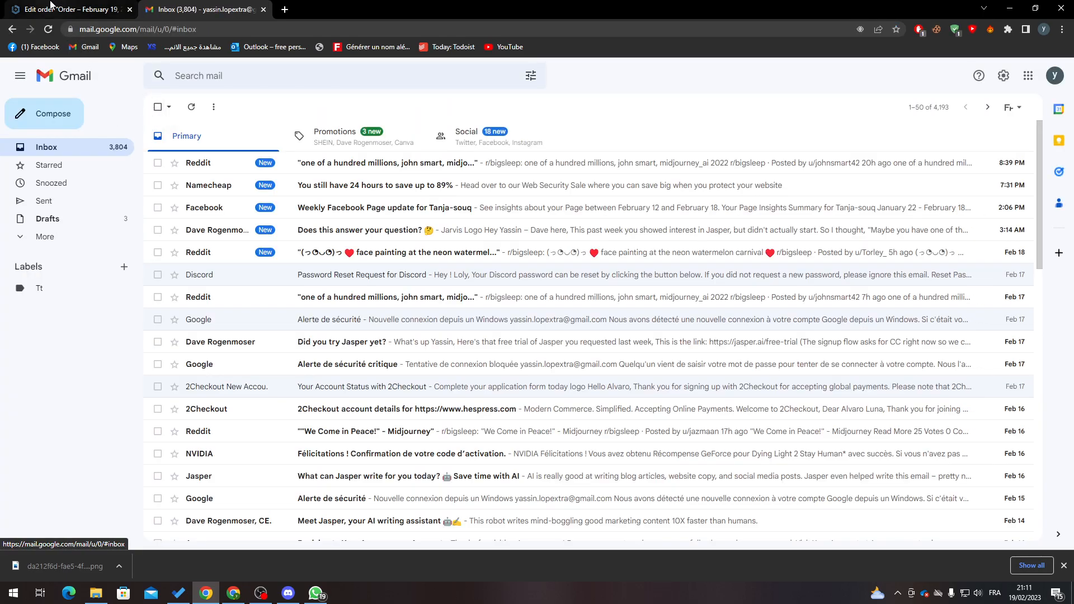
pyautogui.click(1055, 76)
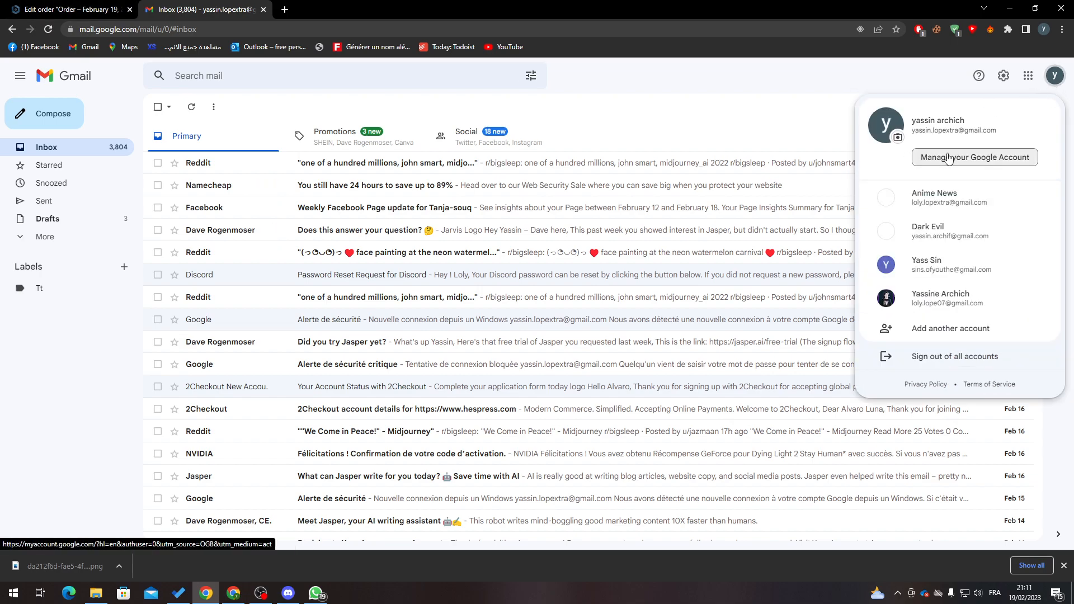
pyautogui.click(67, 9)
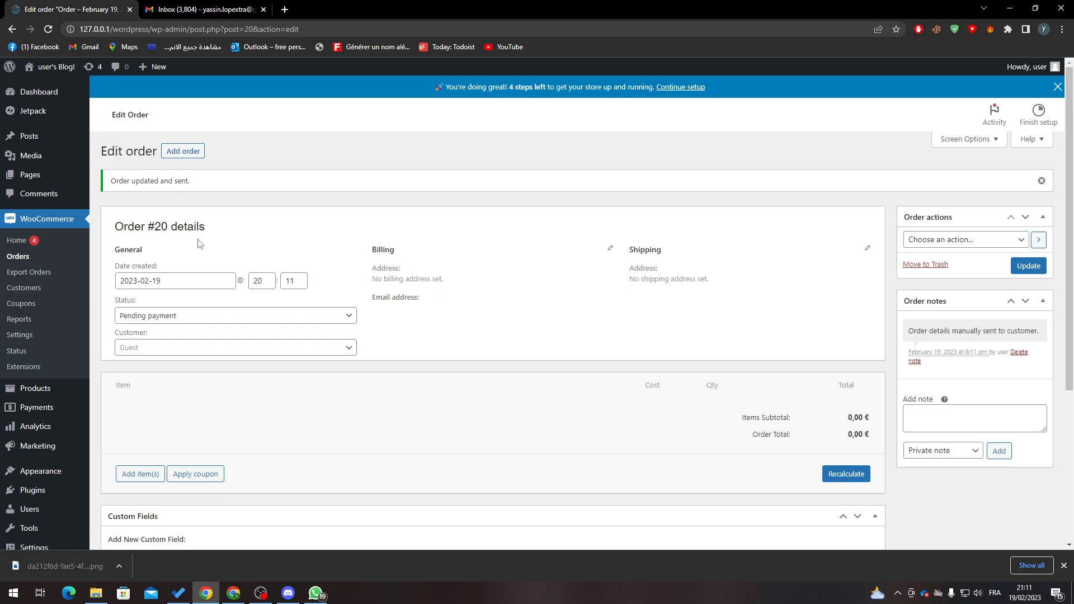
# Choose 'Resend new order notification' in the Order actions list for order #20
pyautogui.click(170, 352)
pyautogui.click(167, 353)
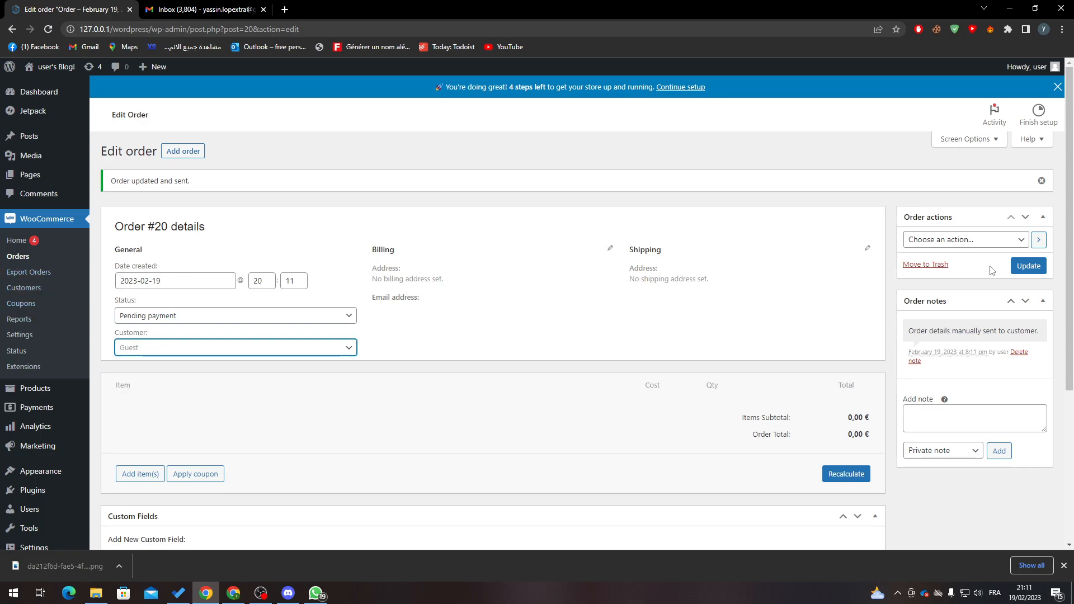
pyautogui.click(968, 242)
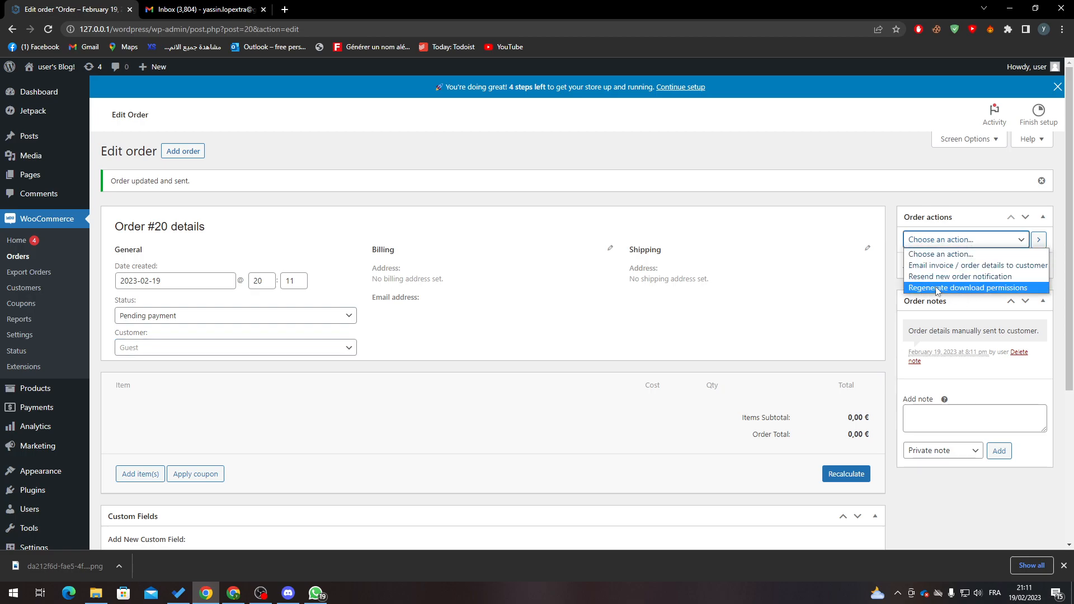
pyautogui.click(951, 277)
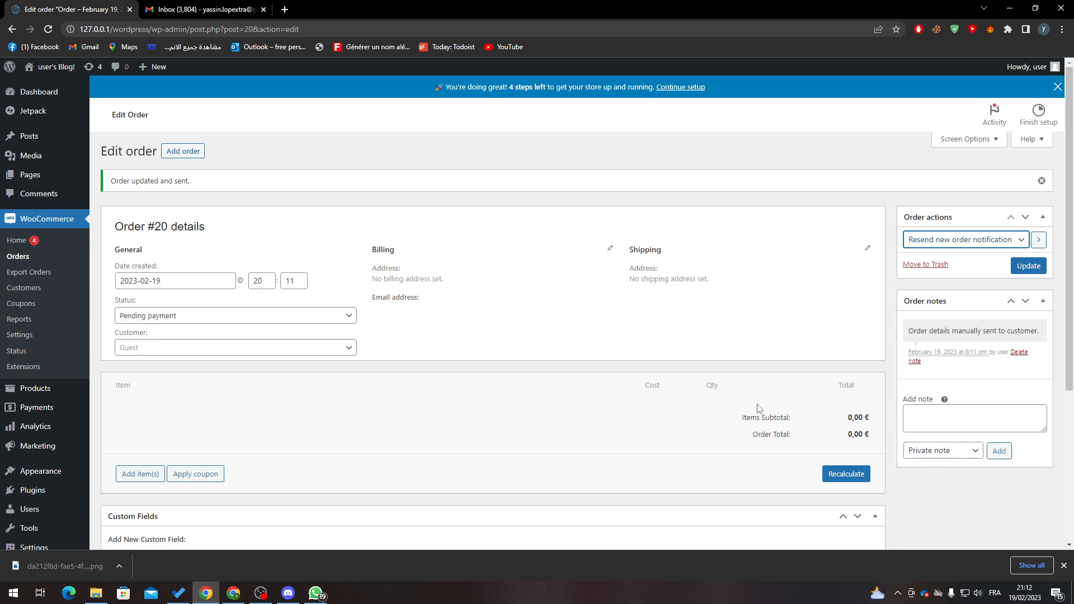
# Add product line items to order #20 through Add item(s) > Add product(s)
pyautogui.click(145, 474)
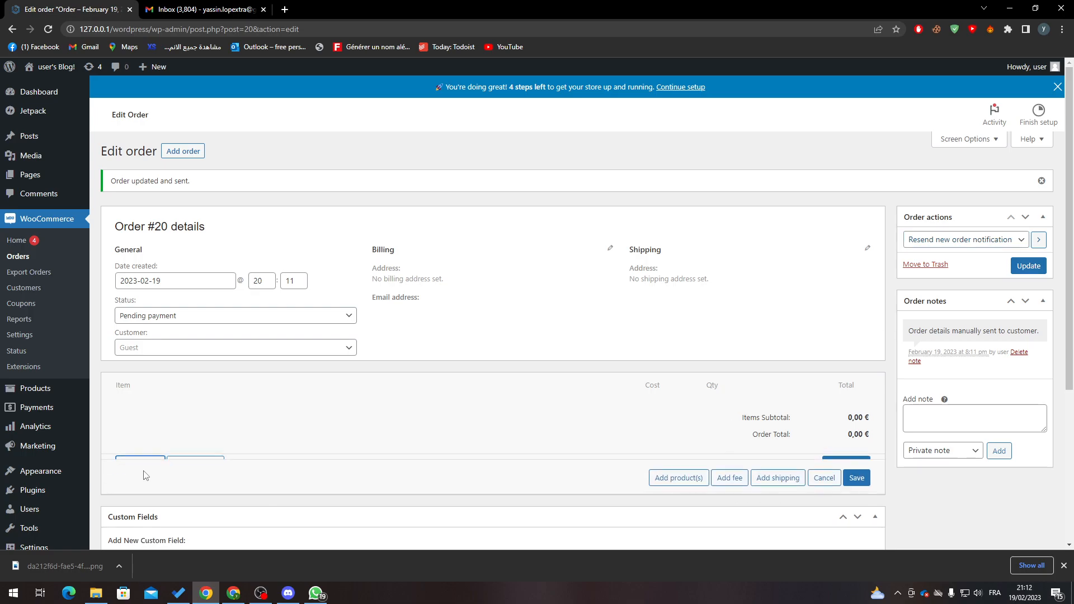
pyautogui.click(693, 478)
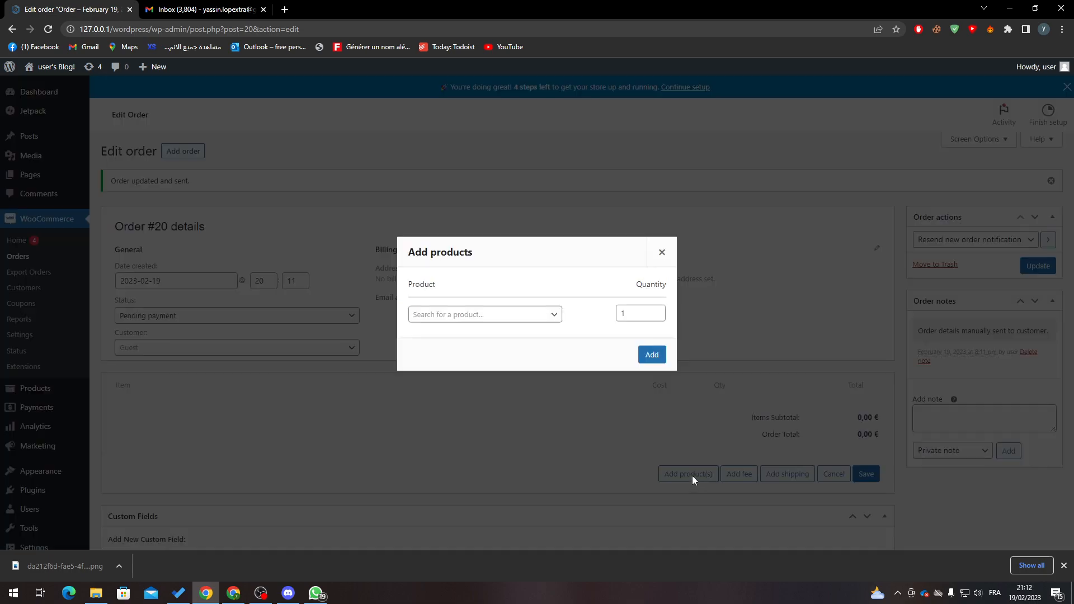
pyautogui.click(495, 314)
pyautogui.click(560, 328)
pyautogui.click(660, 360)
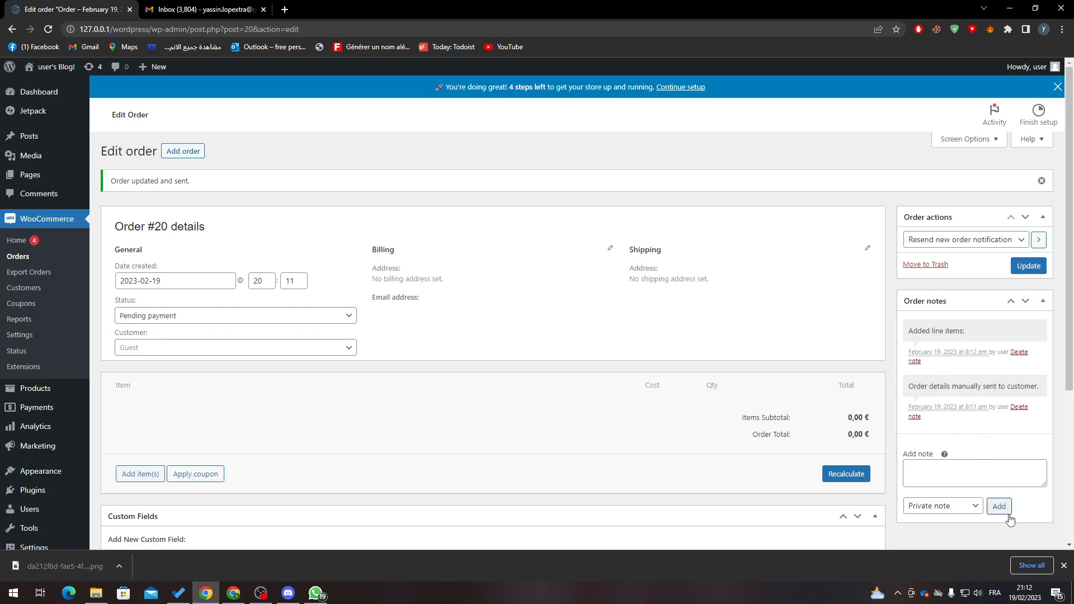
# Draft an order note typed as Note to customer, then update to resend the notification
pyautogui.click(962, 475)
pyautogui.click(967, 511)
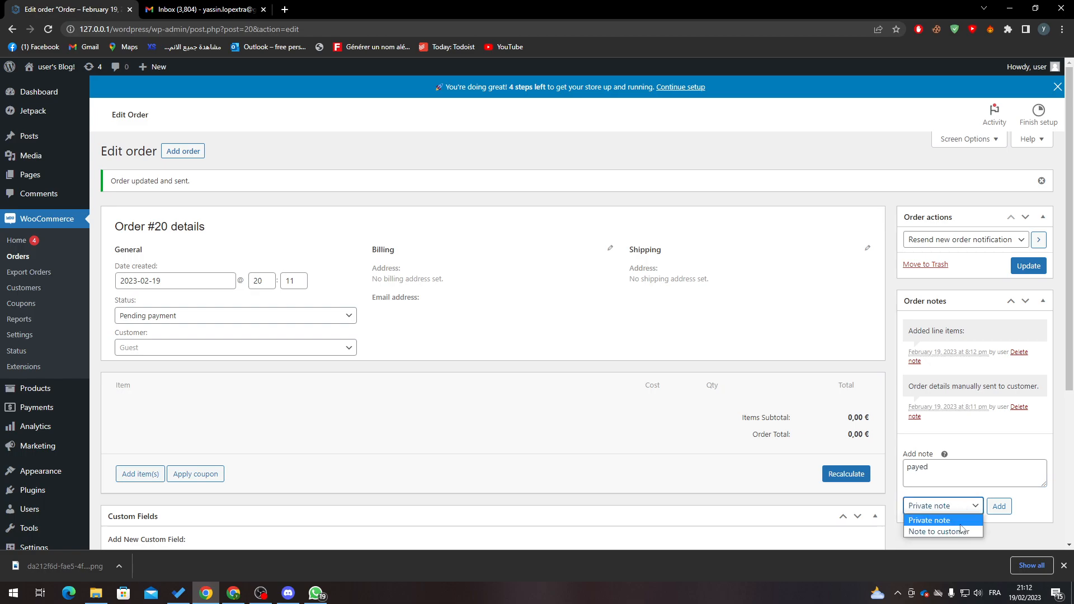
pyautogui.click(973, 531)
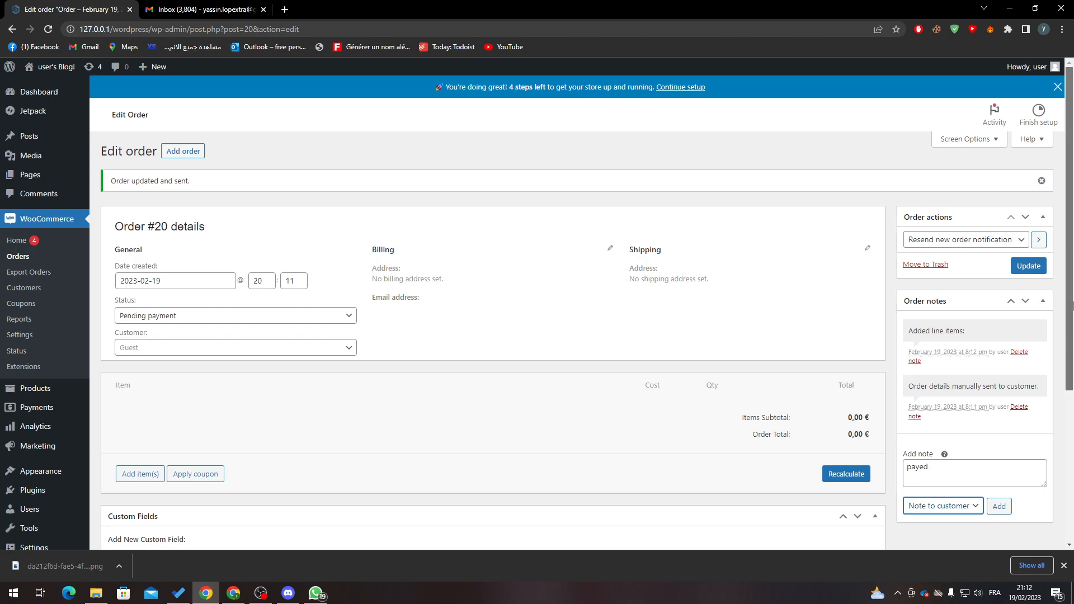
pyautogui.scroll(-4, 1069, 462)
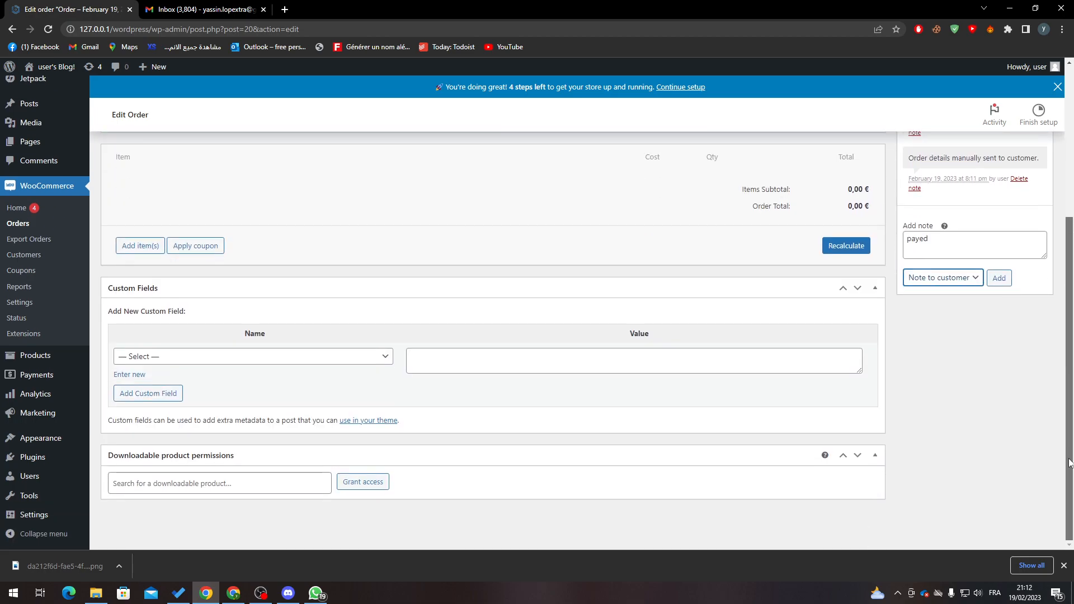
pyautogui.scroll(4, 1069, 462)
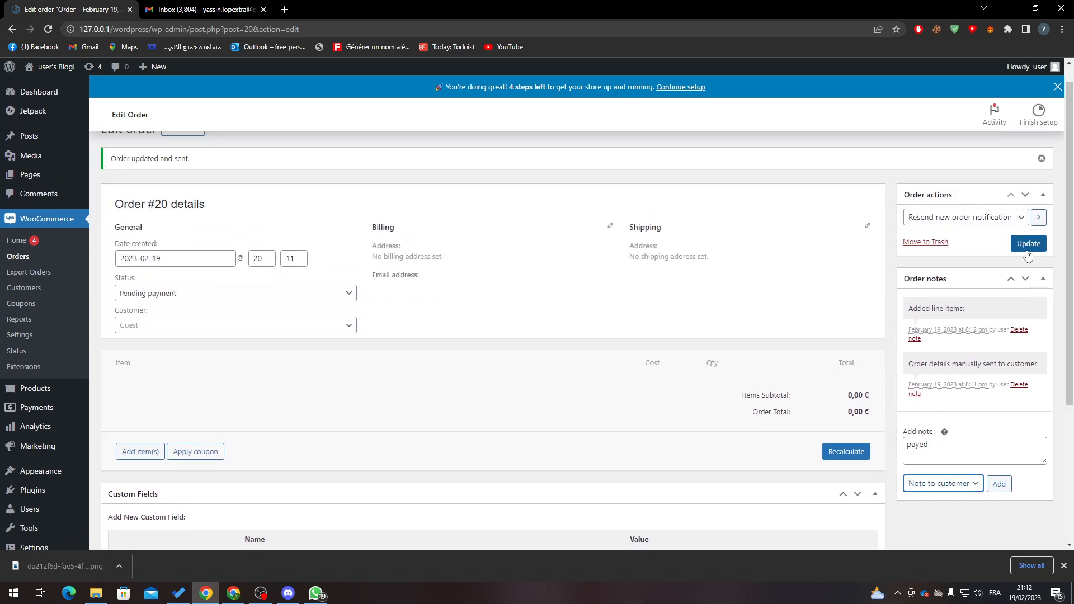
pyautogui.click(1028, 245)
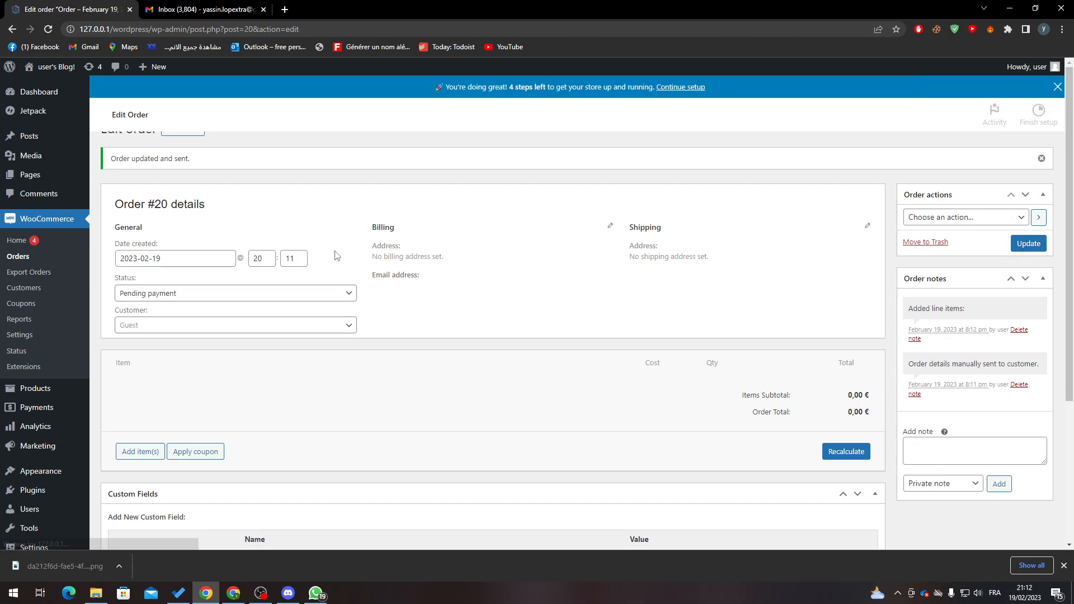
# Check Gmail's Spam folder for the order email, then open the WooCommerce Orders list
pyautogui.click(186, 10)
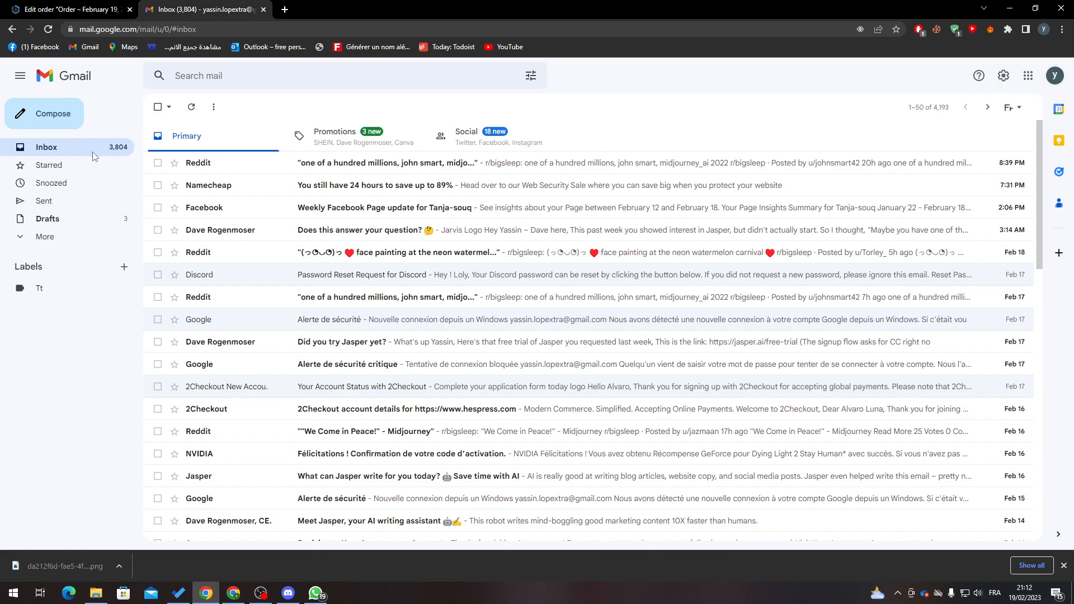
pyautogui.click(44, 235)
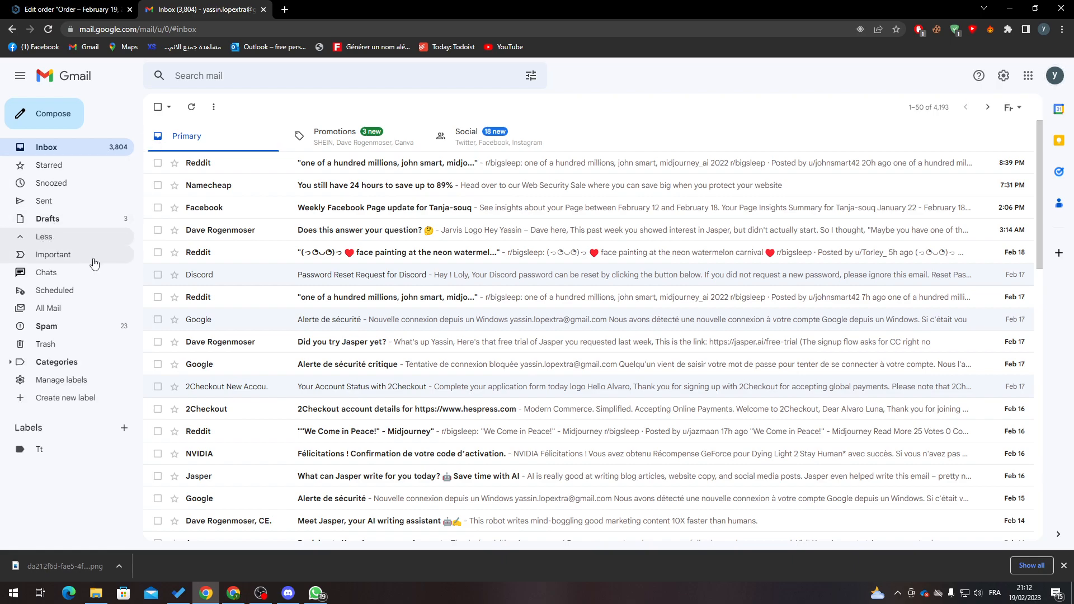
pyautogui.click(74, 330)
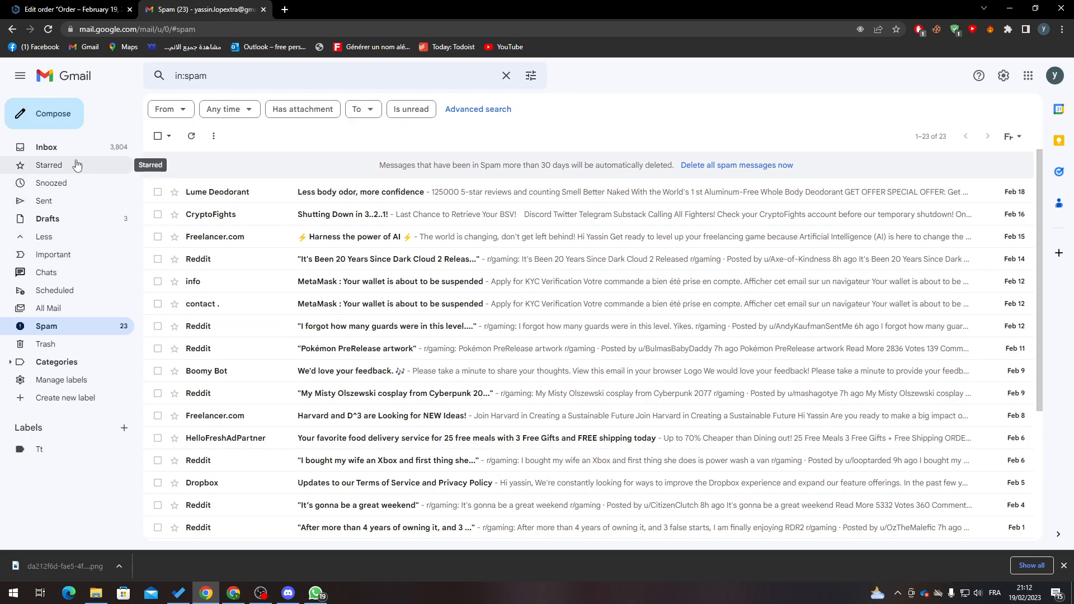
pyautogui.click(57, 9)
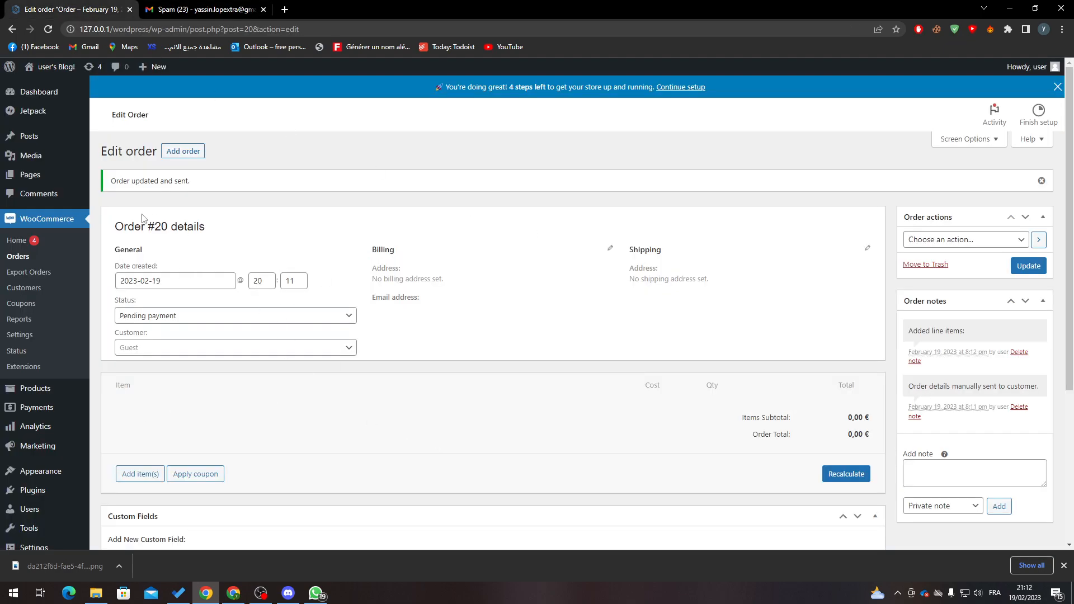
pyautogui.click(34, 256)
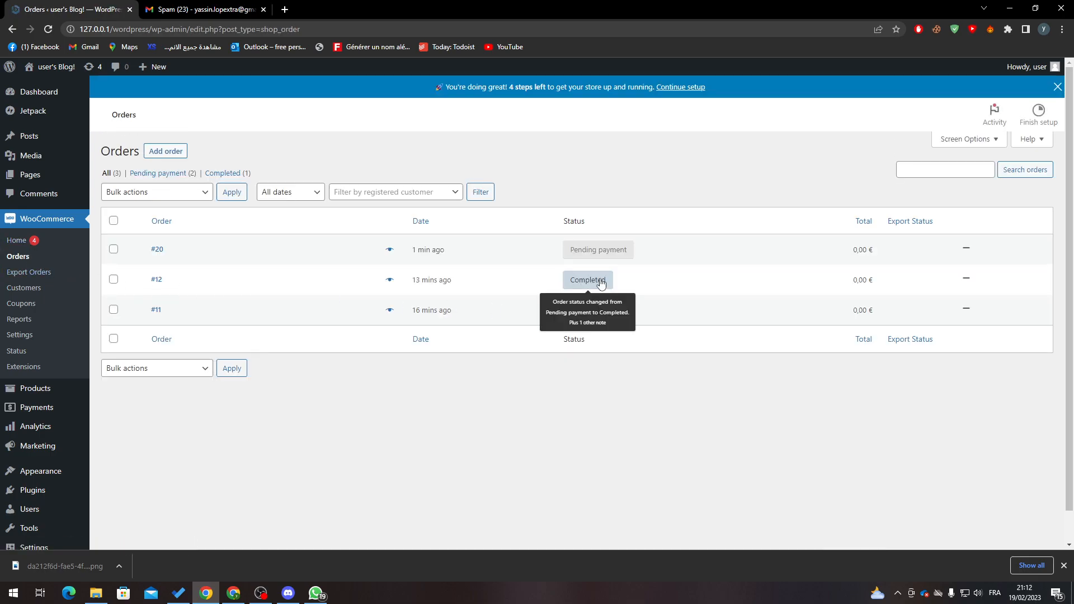
# Reload the Gmail inbox to look for new mail, then return to the Orders list
pyautogui.click(202, 9)
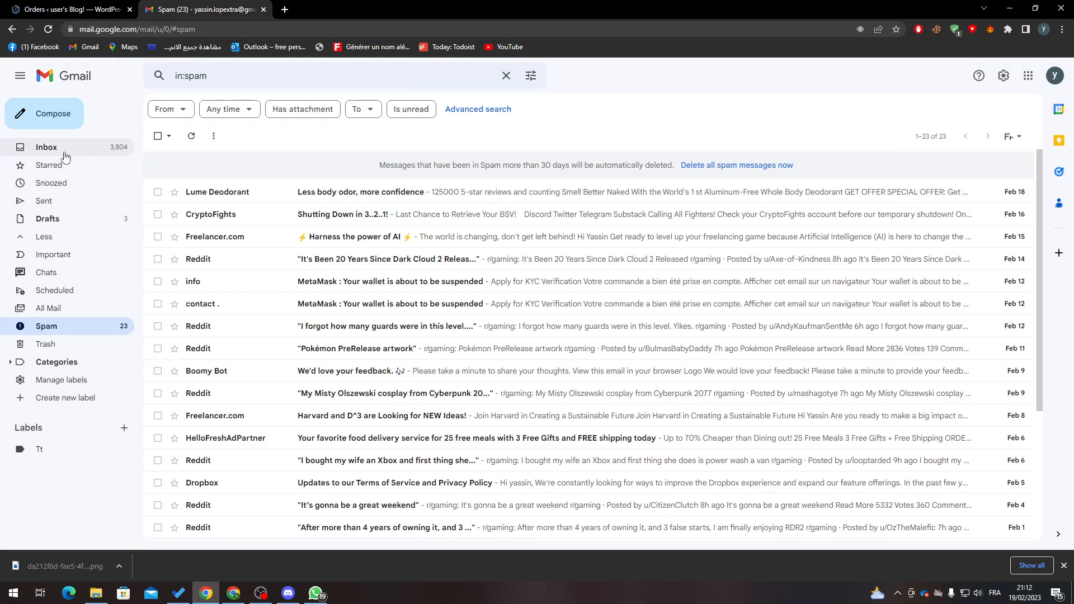
pyautogui.click(47, 148)
pyautogui.click(48, 29)
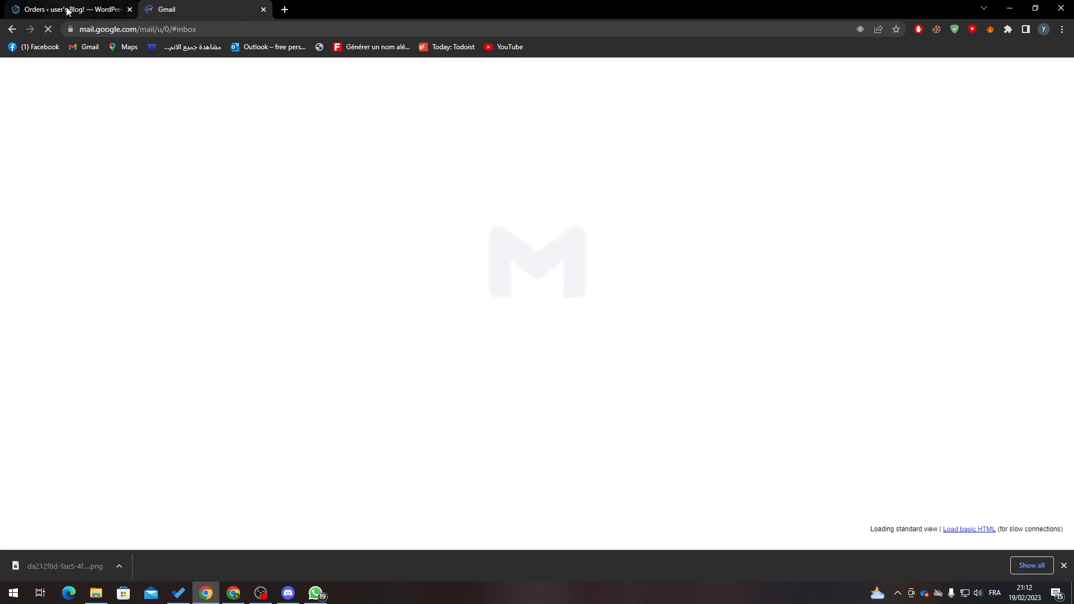
pyautogui.click(67, 10)
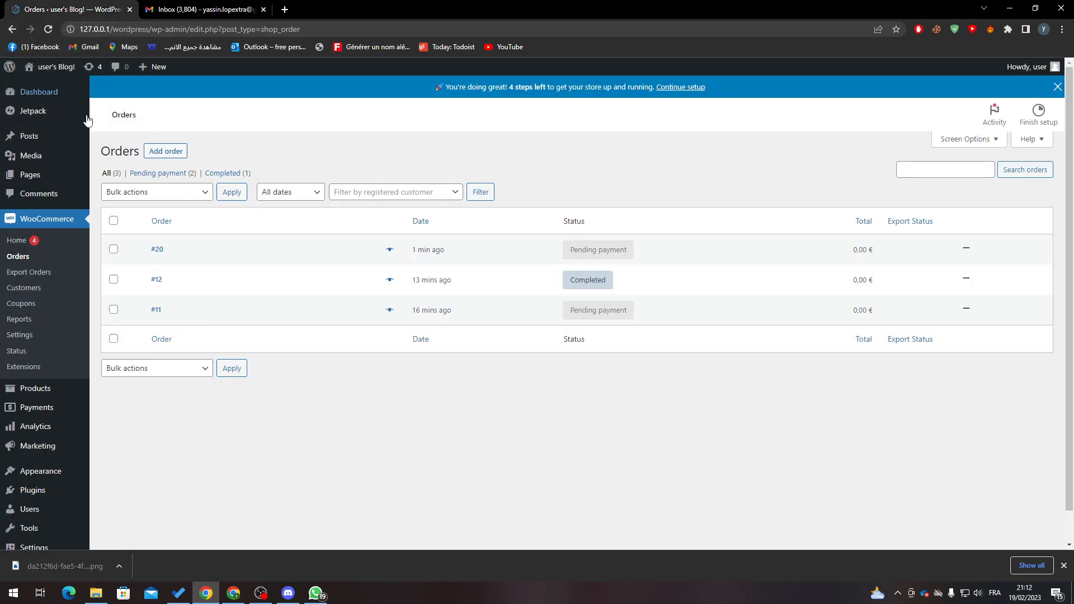
# Look over the three orders, then open WooCommerce Settings at the General store address options
pyautogui.scroll(-1, 149, 177)
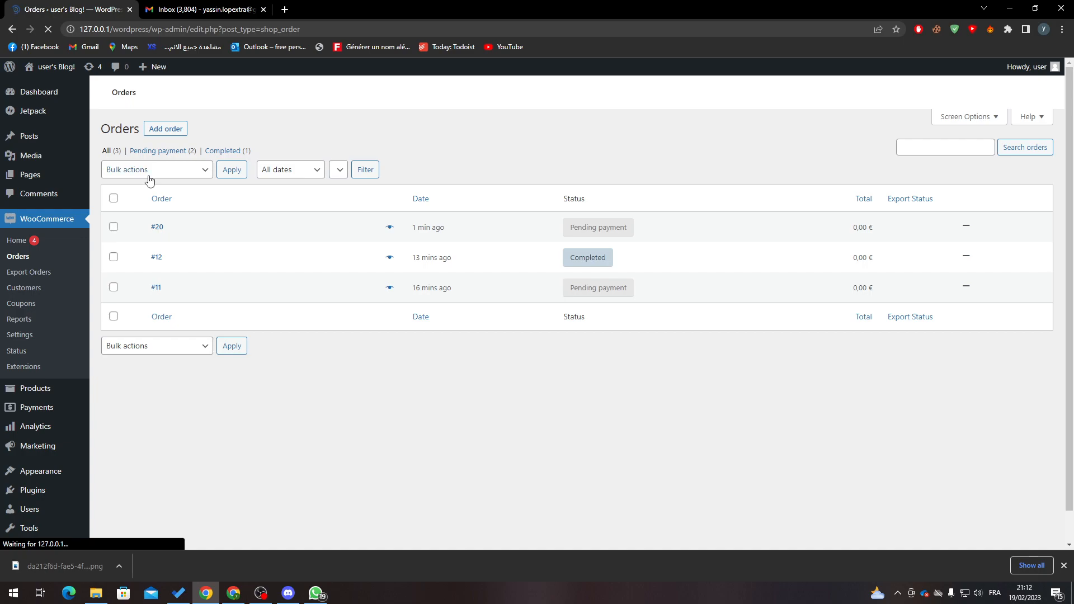
pyautogui.scroll(1, 174, 198)
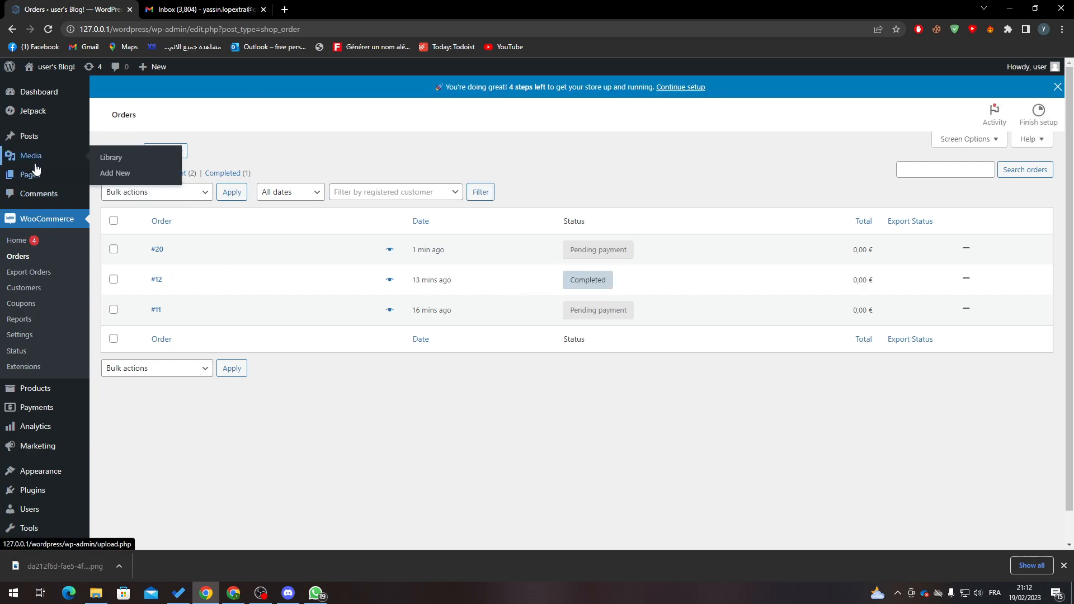
pyautogui.click(22, 335)
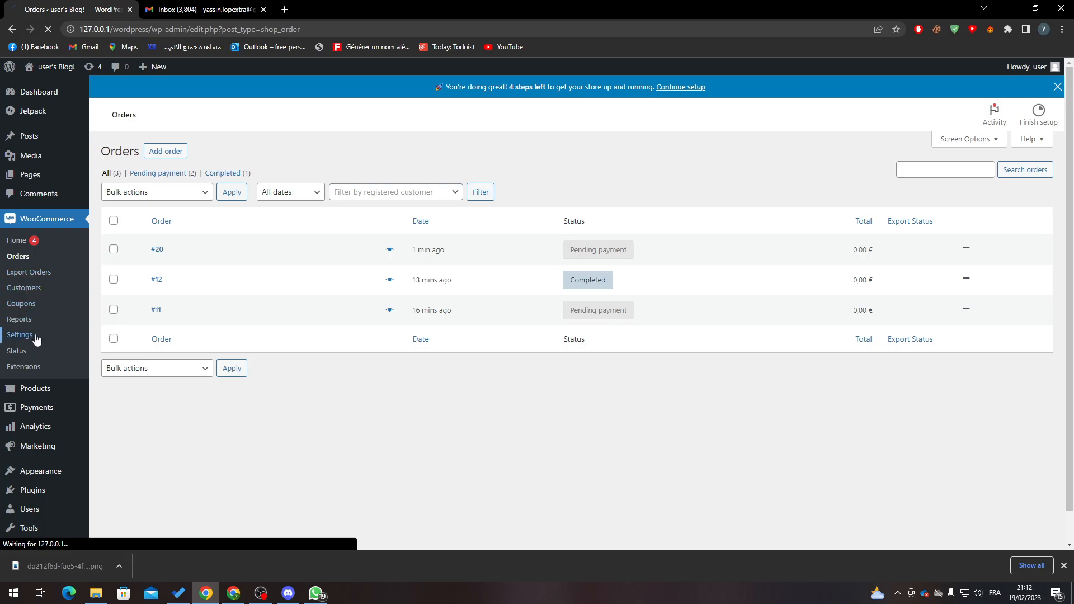
# Open the Emails tab of the WooCommerce Settings again
pyautogui.click(394, 162)
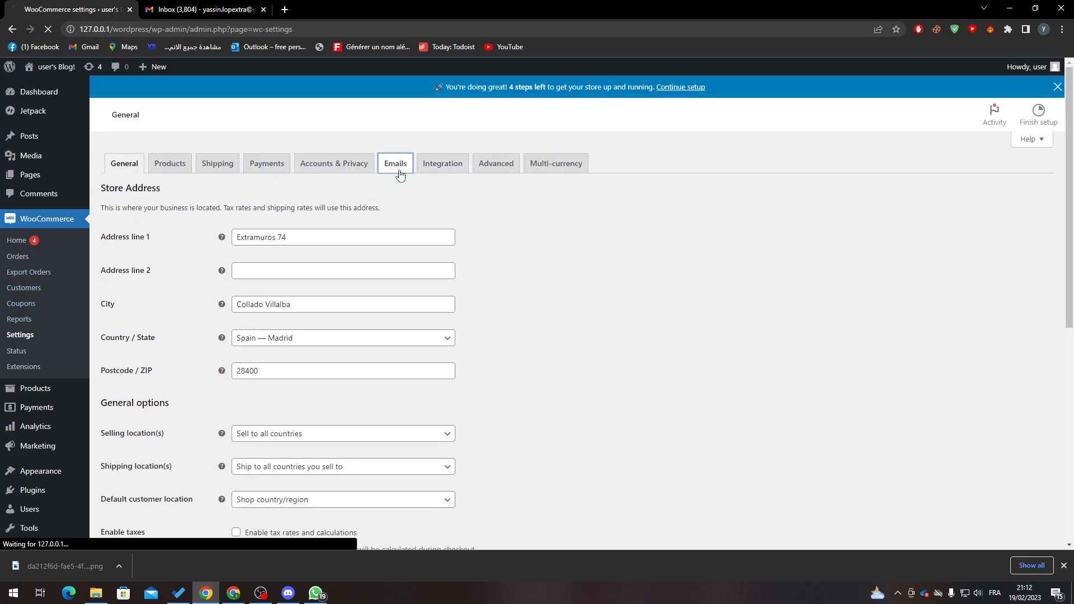
pyautogui.moveTo(706, 291); pyautogui.dragTo(561, 291)
pyautogui.click(560, 292)
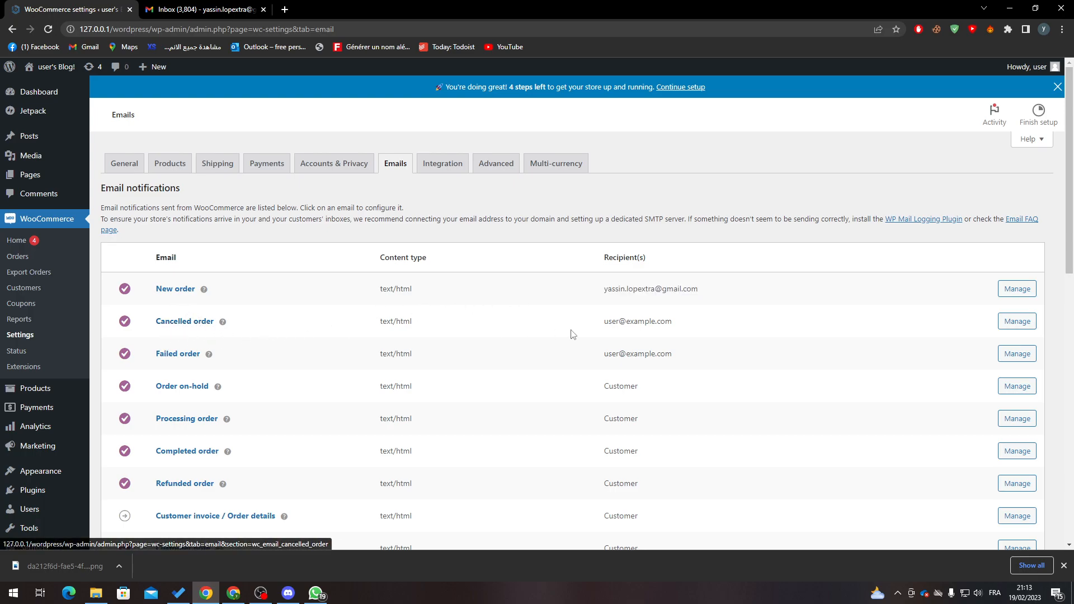
pyautogui.scroll(-10, 1045, 340)
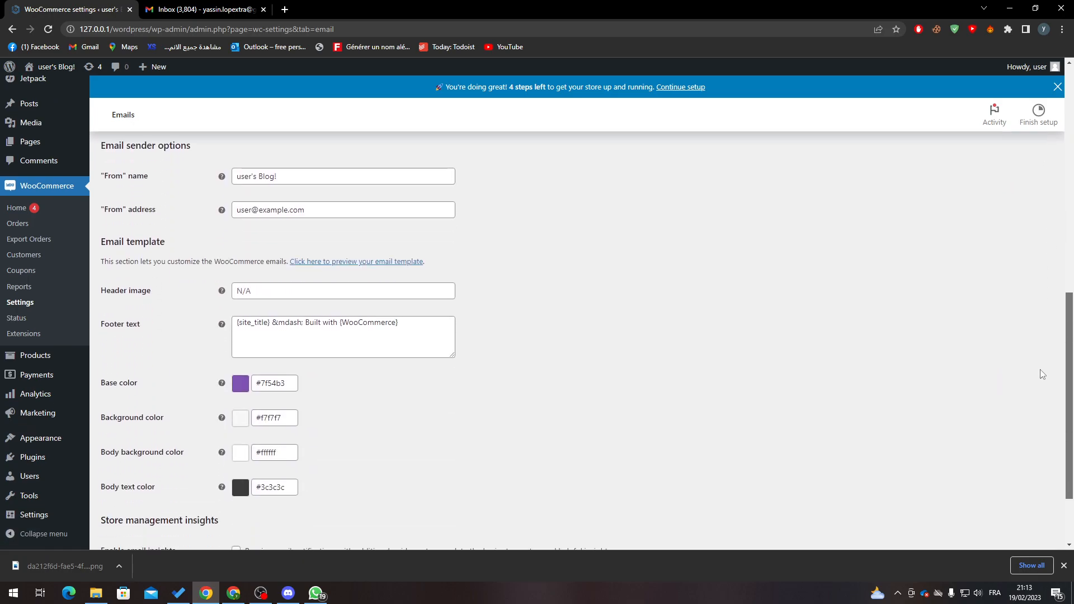
pyautogui.moveTo(440, 226); pyautogui.dragTo(155, 217)
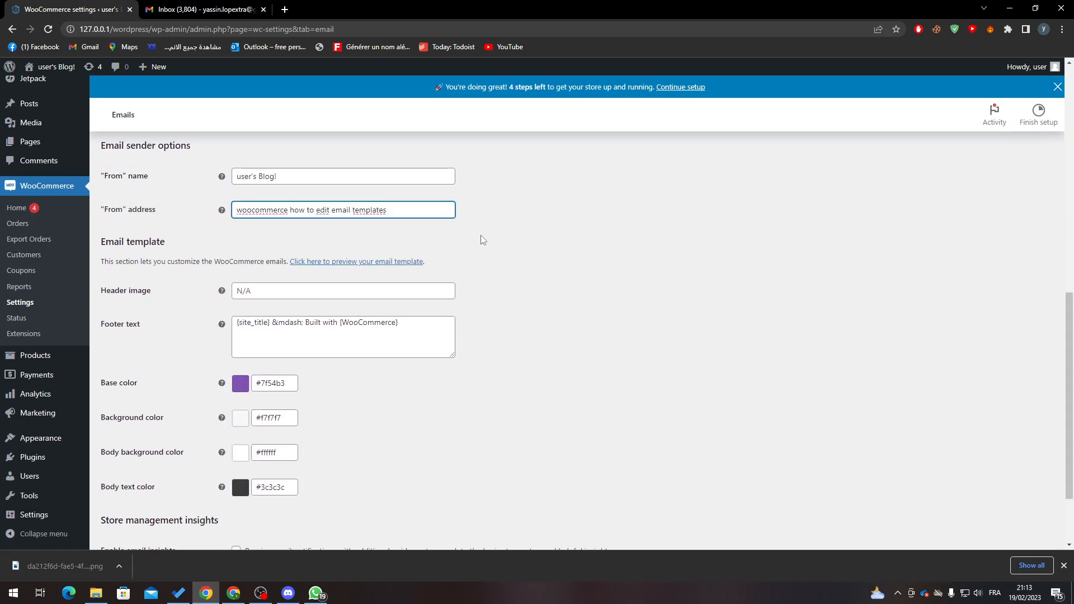
pyautogui.hotkey('ctrl', 'a')
pyautogui.press('BackSpace')
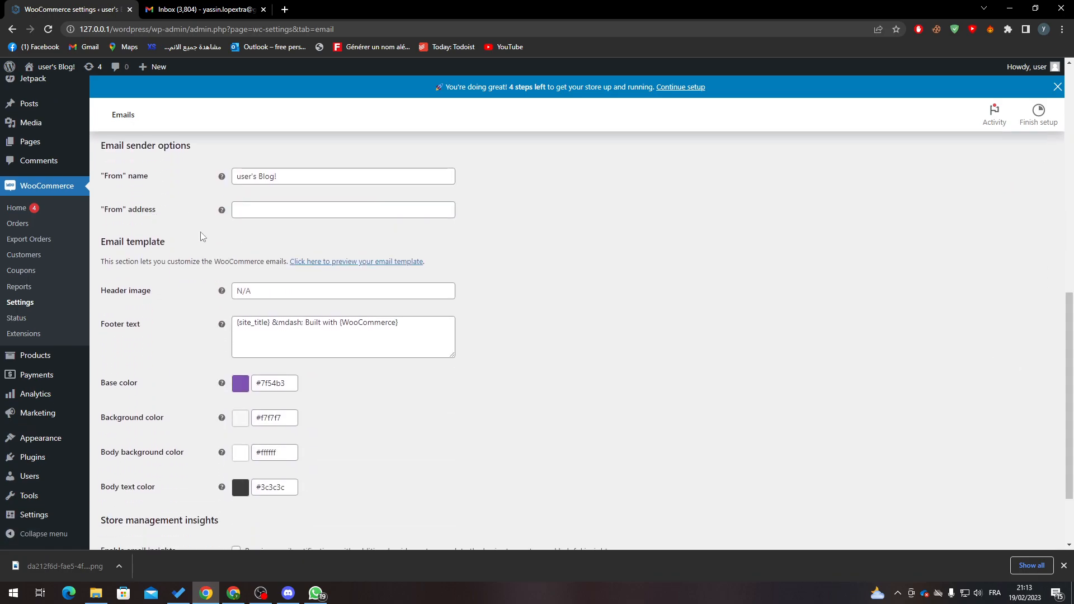
pyautogui.write('y')
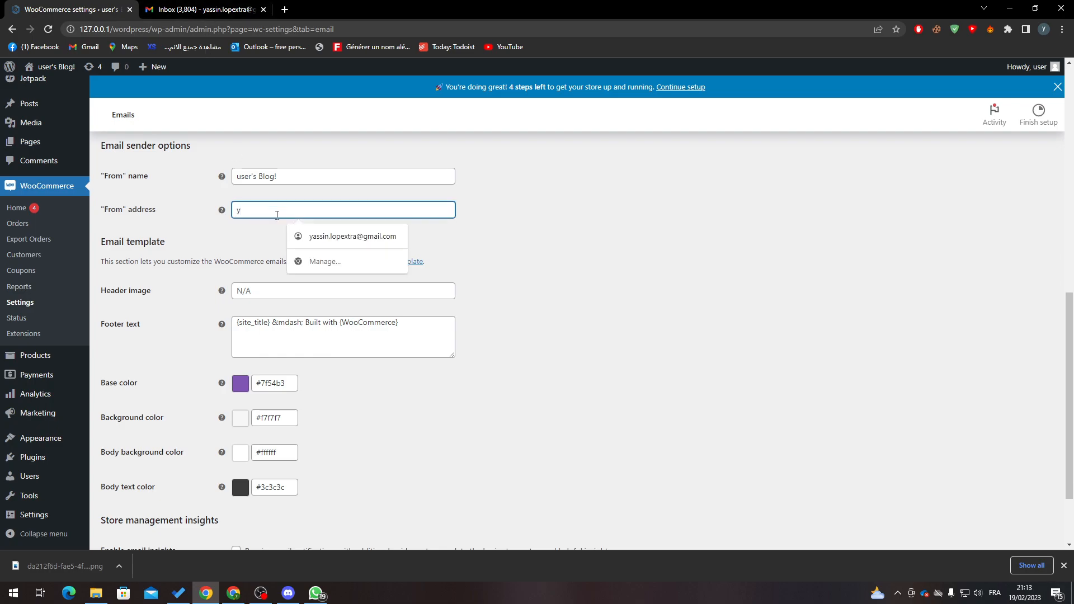
pyautogui.click(301, 242)
# Clear the autofilled Header image and From name fields, then save the email settings
pyautogui.click(397, 290)
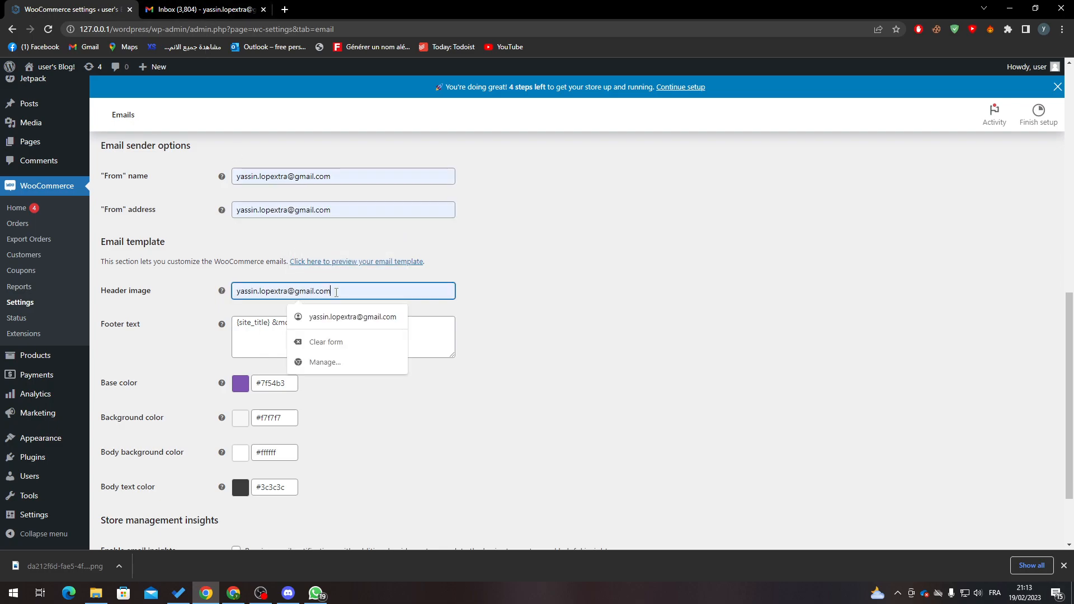
pyautogui.hotkey('ctrl', 'a')
pyautogui.press('BackSpace')
pyautogui.click(387, 178)
pyautogui.hotkey('ctrl', 'a')
pyautogui.press('BackSpace')
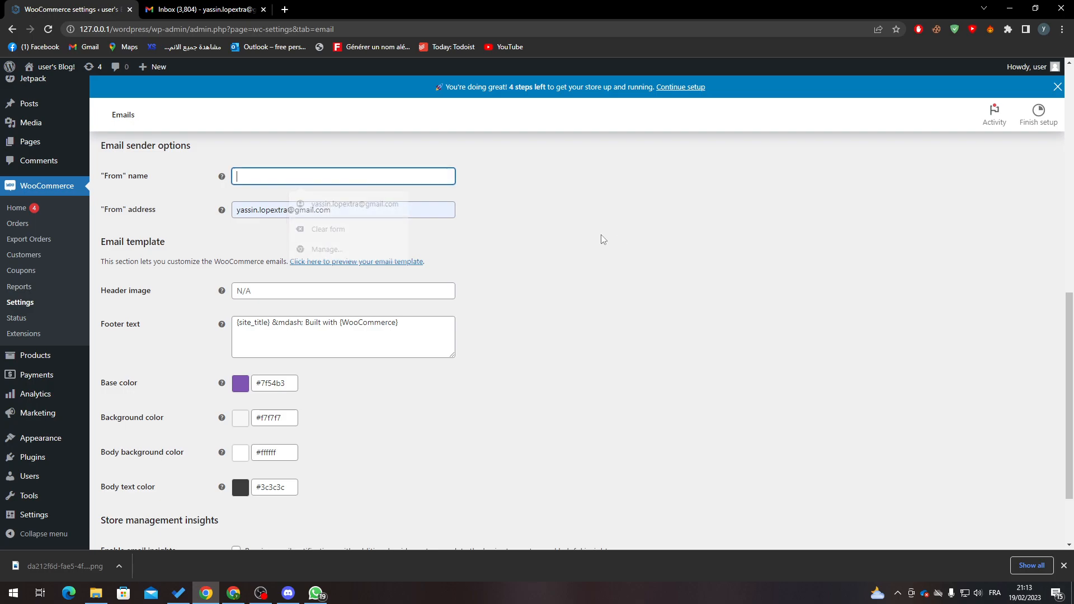
pyautogui.scroll(-2, 497, 367)
pyautogui.click(147, 489)
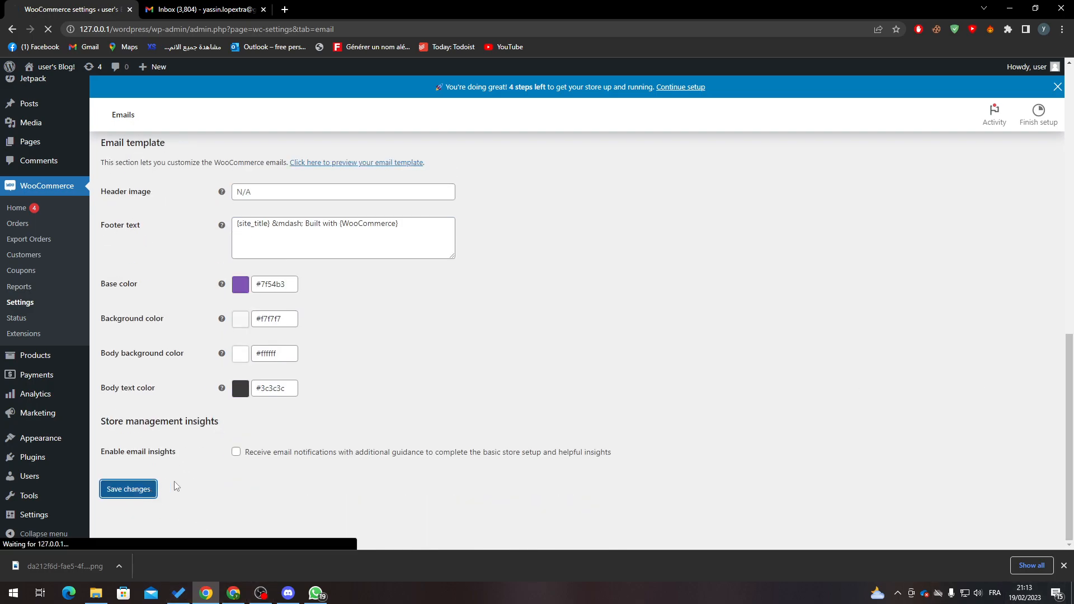